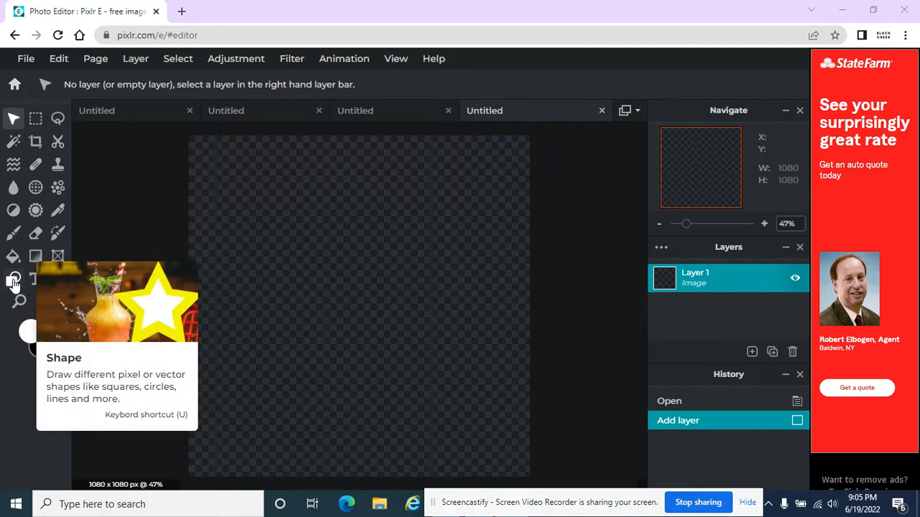
Step: Draw a turquoise-filled rectangle covering the whole canvas with the Shape tool in Design mode
click(14, 283)
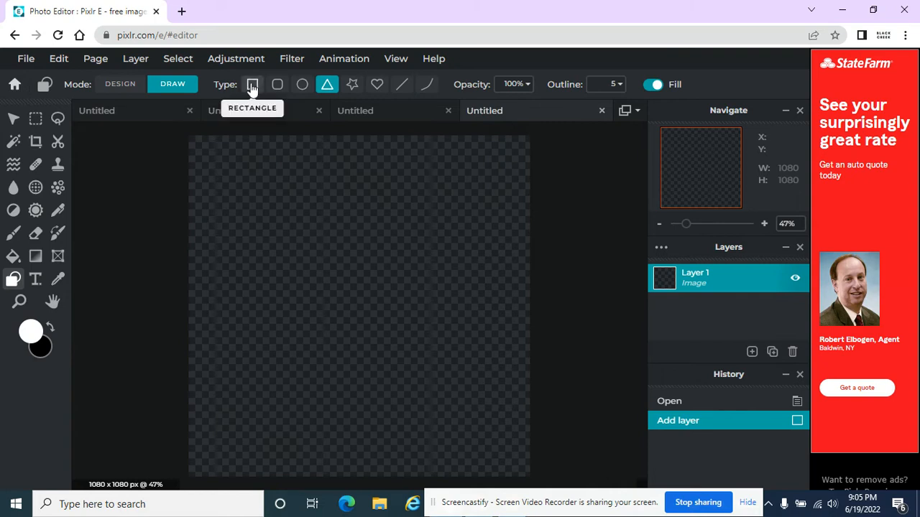
click(120, 84)
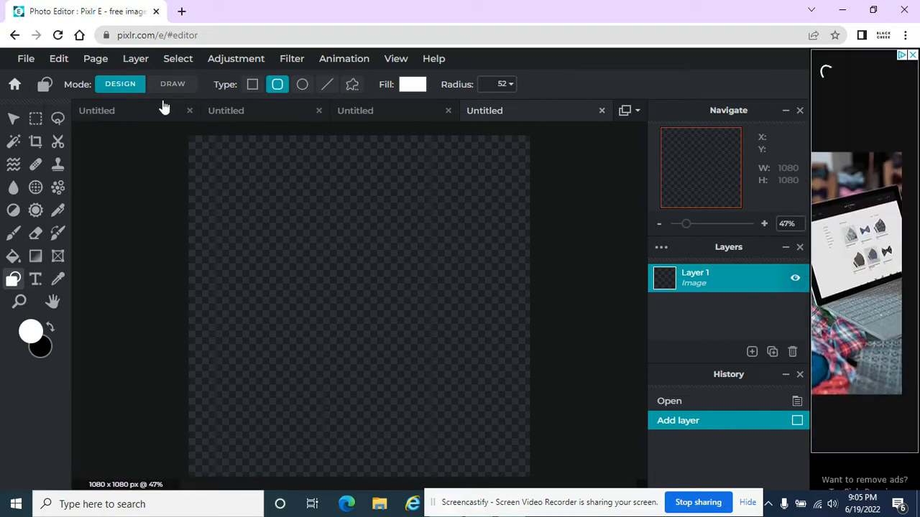
click(252, 85)
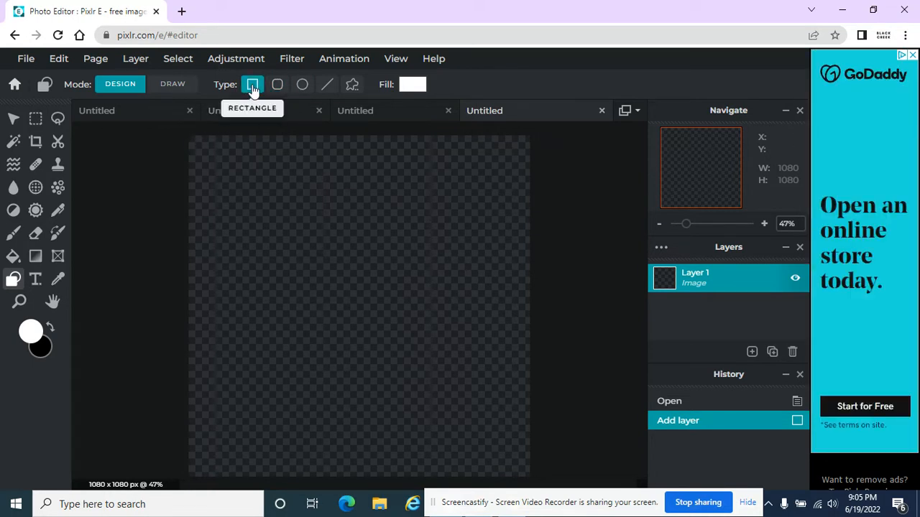
click(408, 89)
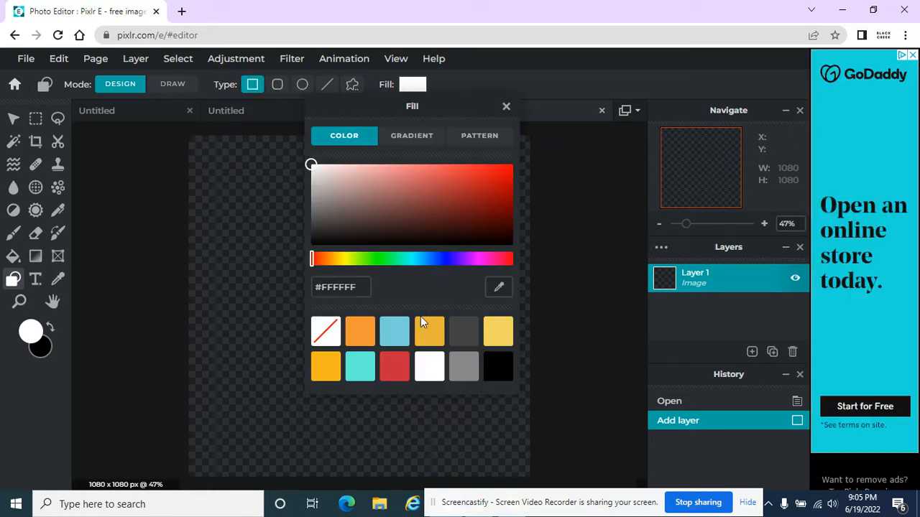
click(412, 263)
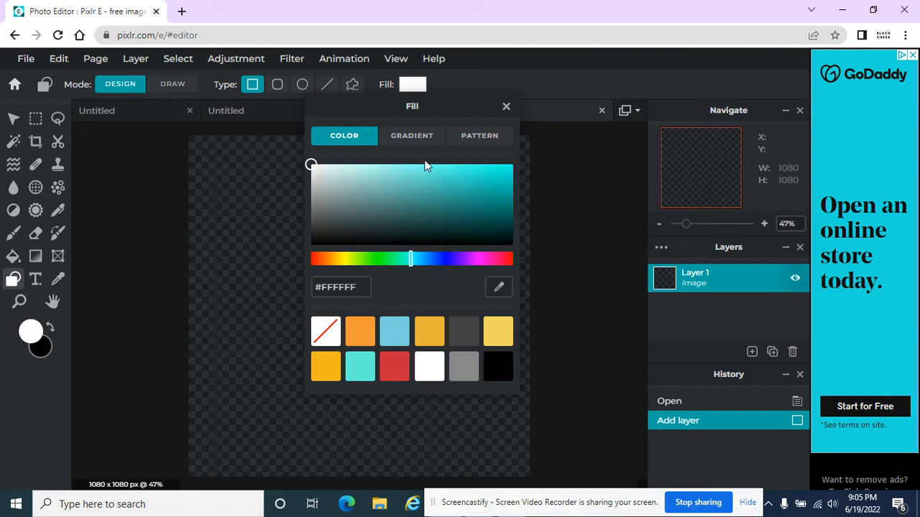
click(240, 189)
drag(185, 132, 535, 475)
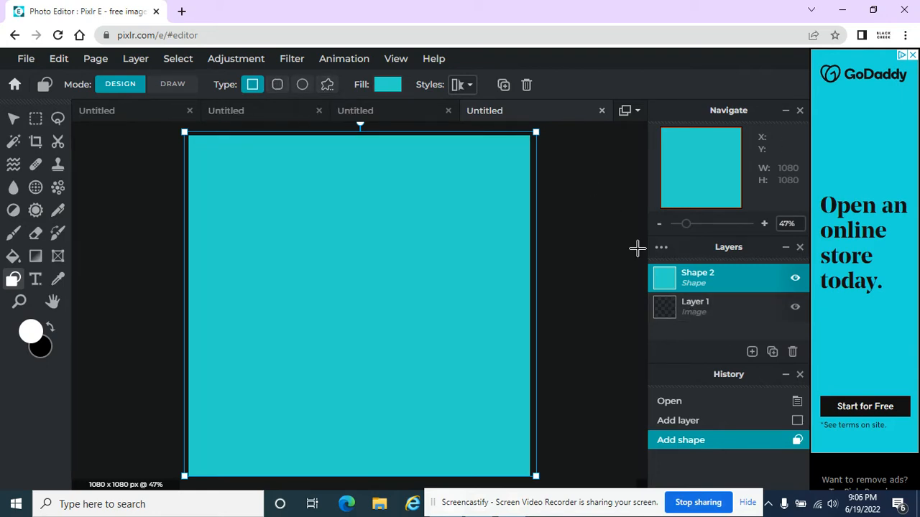
Step: Add a new shape layer above the turquoise background
click(751, 351)
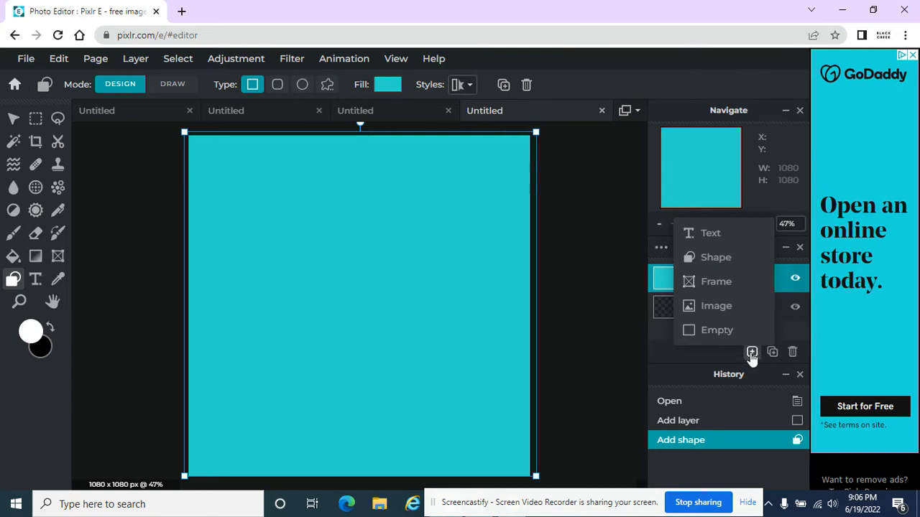
click(753, 352)
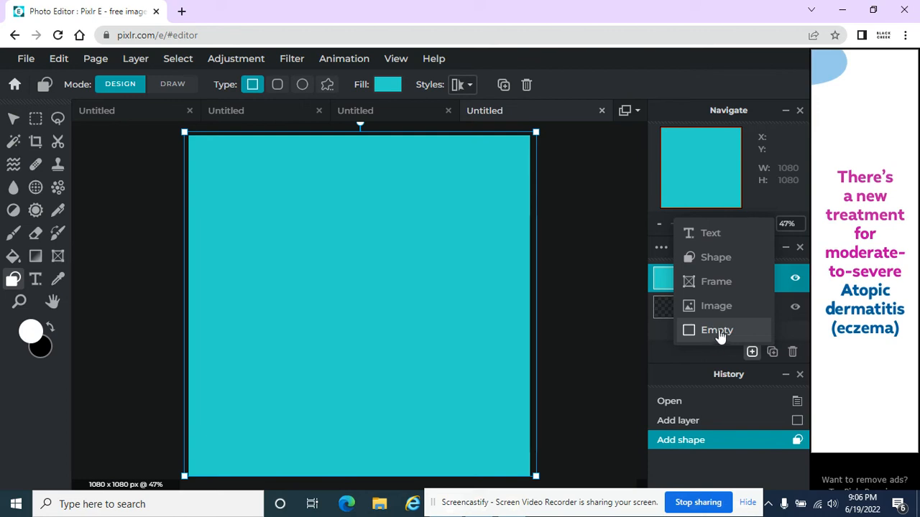
click(711, 260)
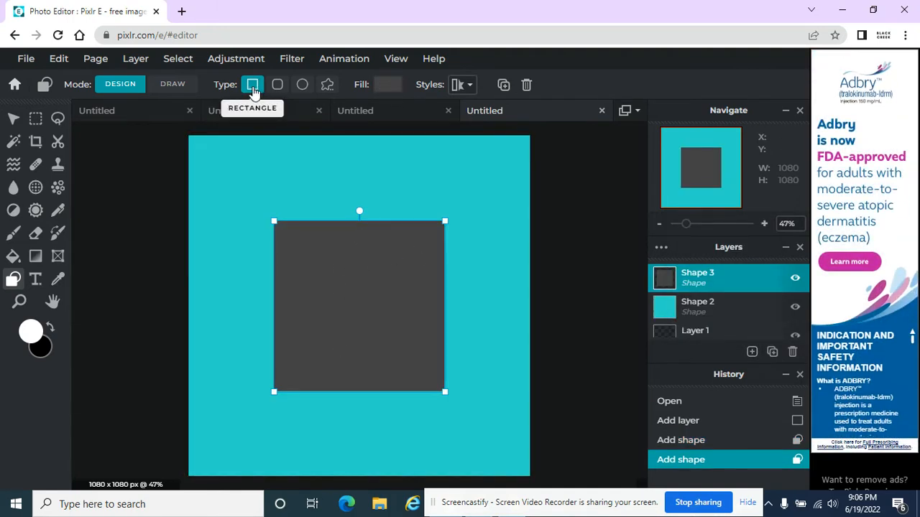
Step: Change the dark grey square to a rounded rectangle with a corner radius of 47
click(302, 85)
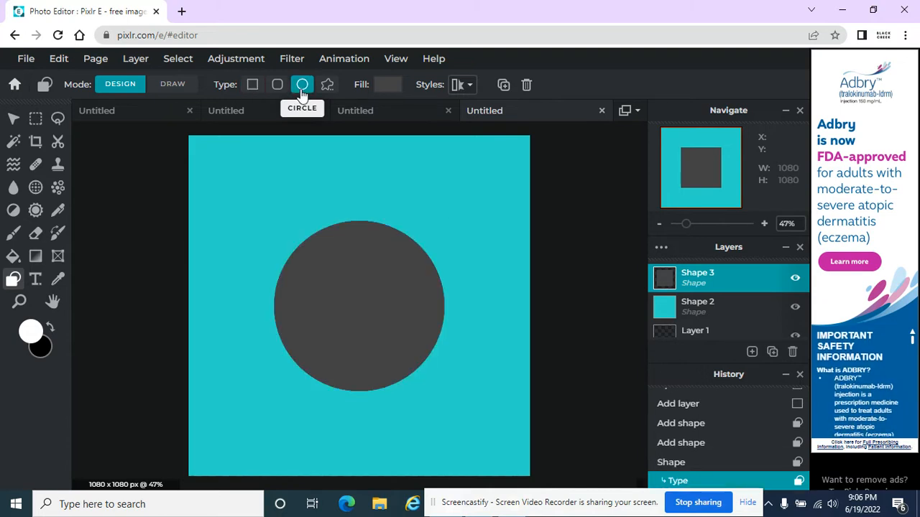
click(327, 85)
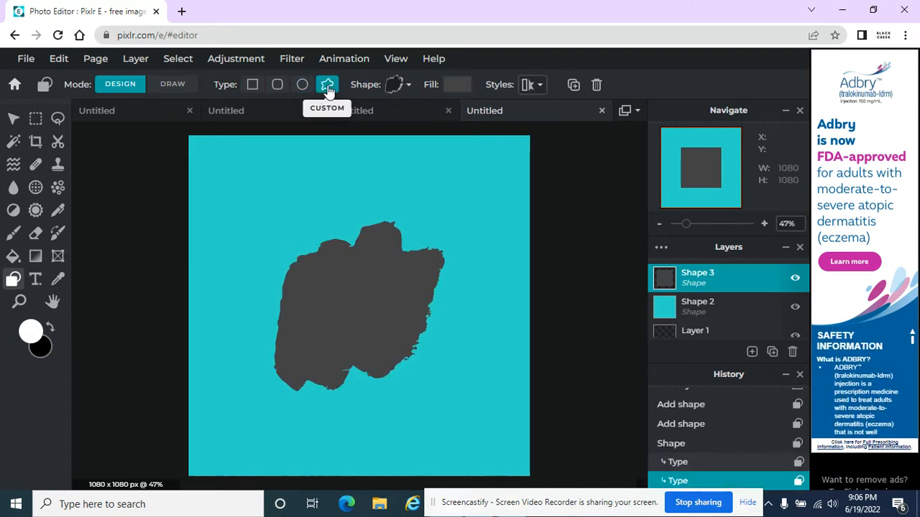
click(278, 86)
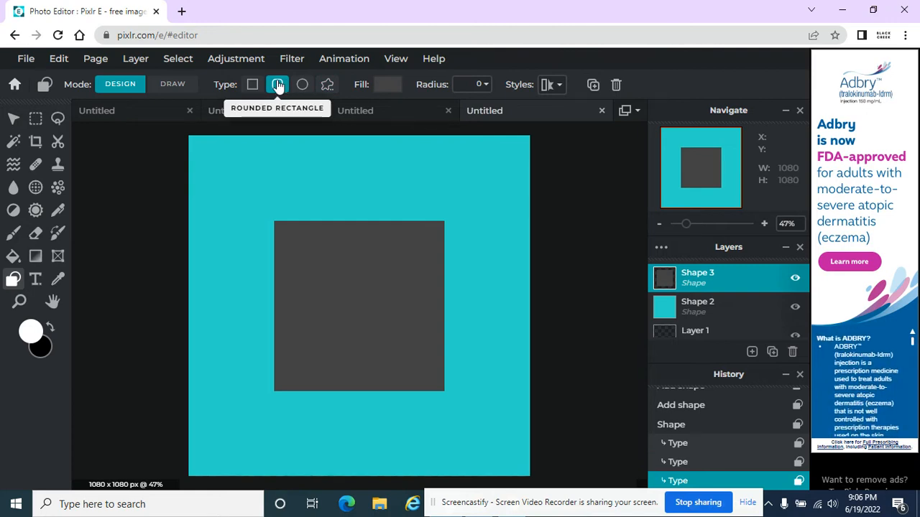
click(483, 85)
drag(368, 117, 400, 118)
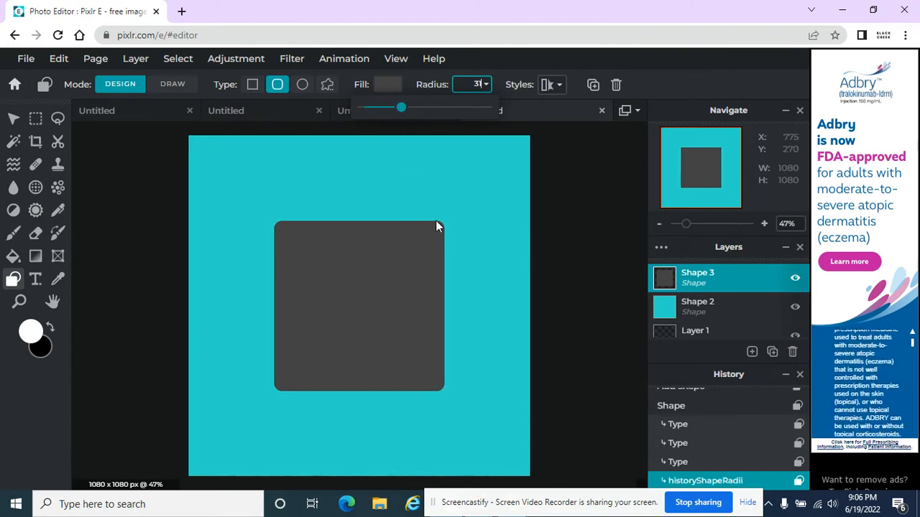
drag(400, 108, 421, 108)
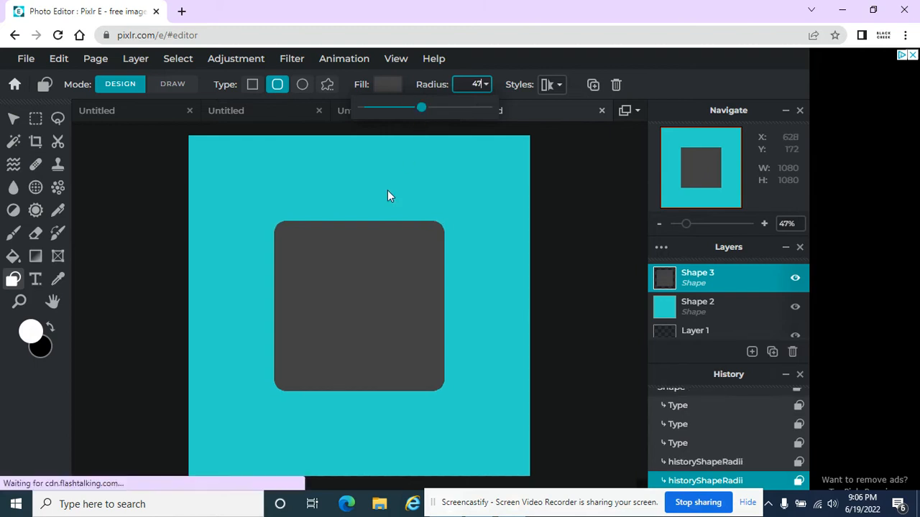
Step: Enlarge the grey rounded rectangle at two opposite corners, leaving a narrow, even turquoise border around it
click(313, 242)
drag(273, 219, 204, 150)
drag(444, 389, 513, 460)
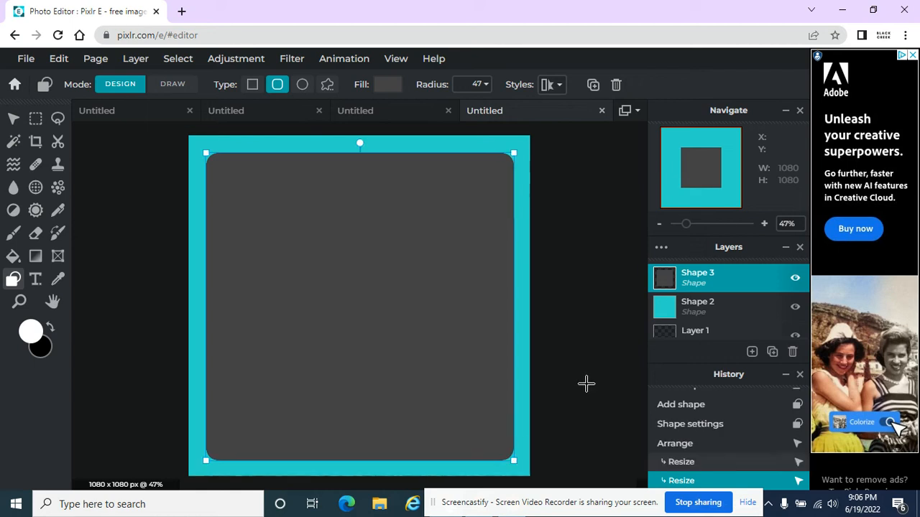
click(550, 237)
click(503, 168)
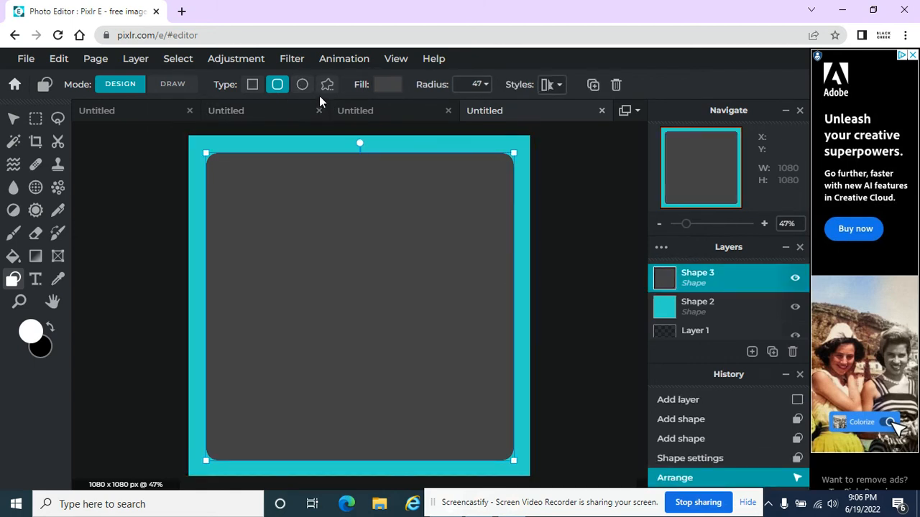
Step: Add a shadow style to the grey rounded rectangle
click(550, 85)
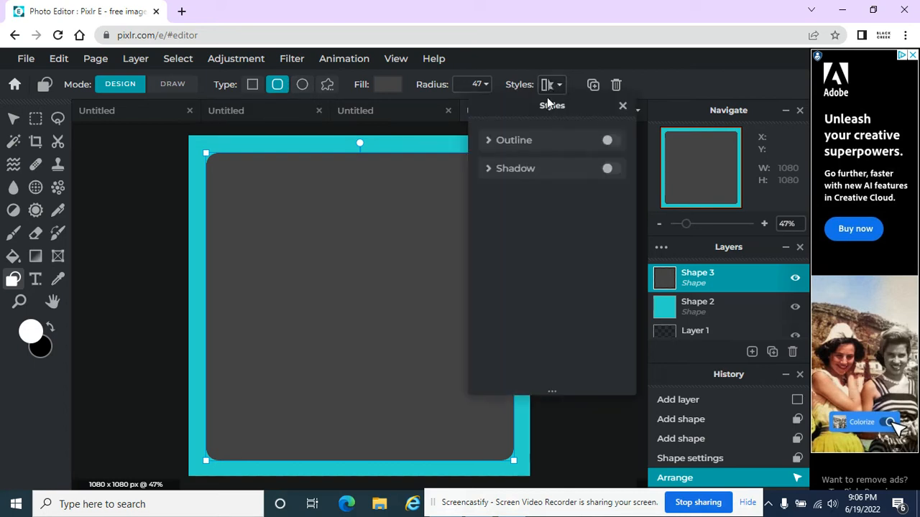
click(607, 169)
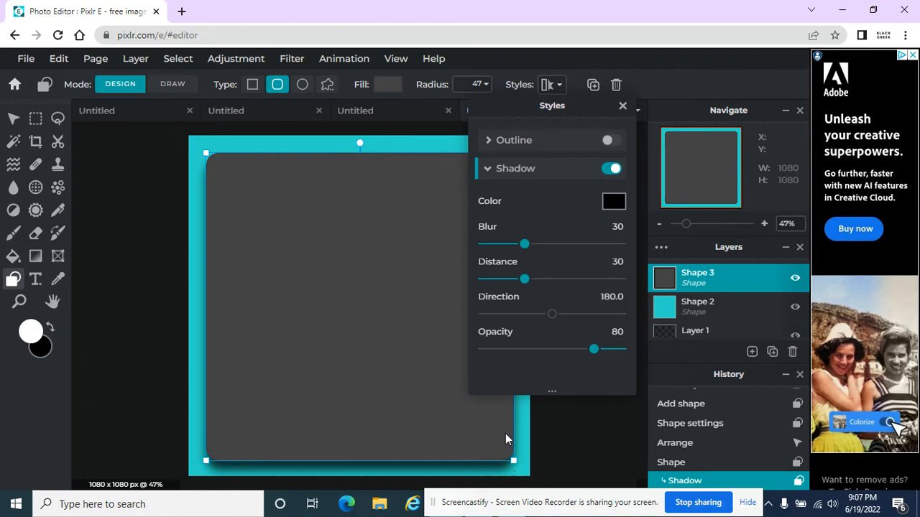
click(562, 437)
Step: Add an empty layer and choose the four-bladed pinwheel as the custom shape
click(752, 352)
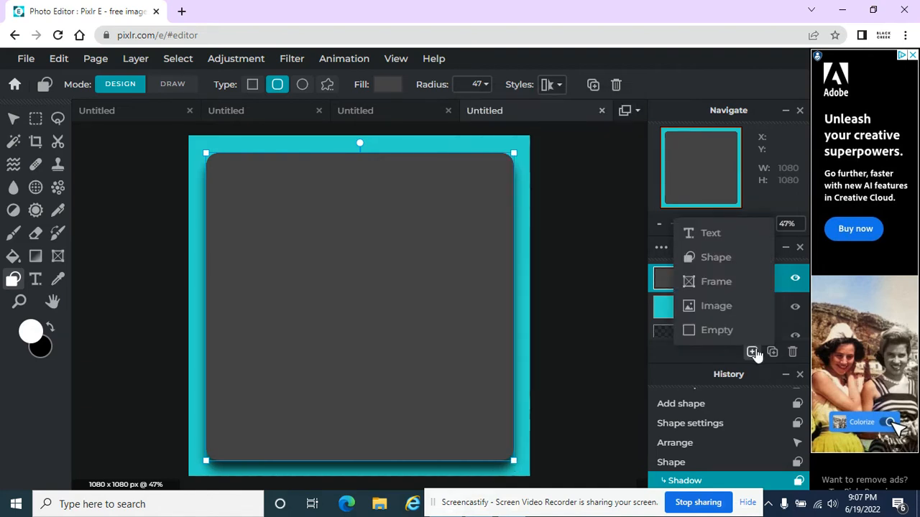
click(719, 331)
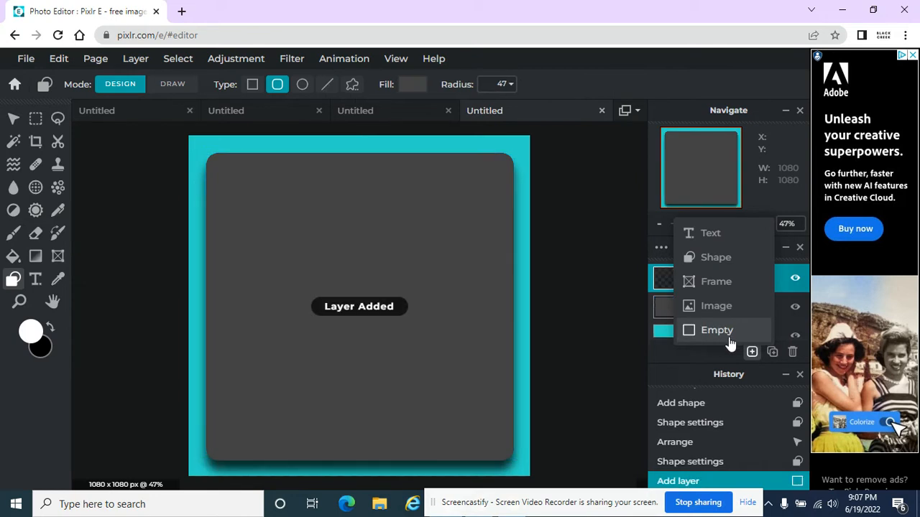
click(352, 85)
click(422, 87)
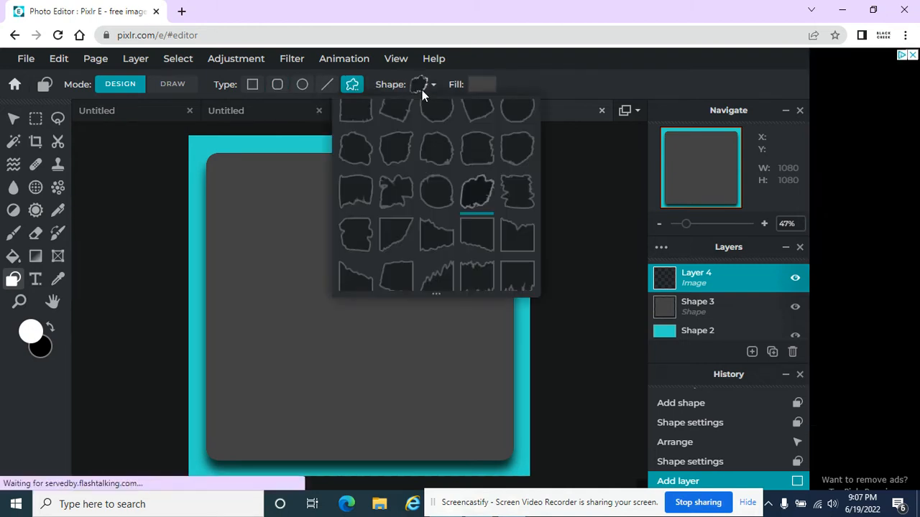
scroll(424, 229, up, 1)
scroll(425, 232, up, 2)
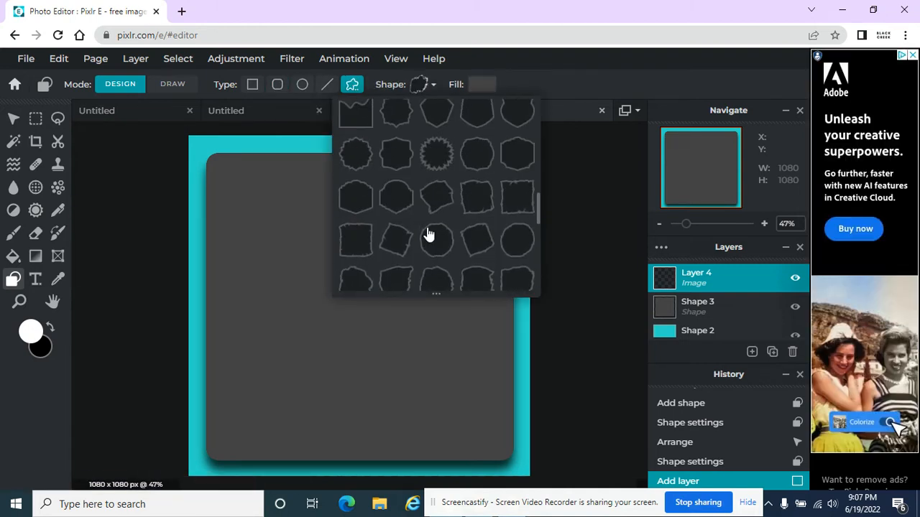
scroll(428, 235, up, 5)
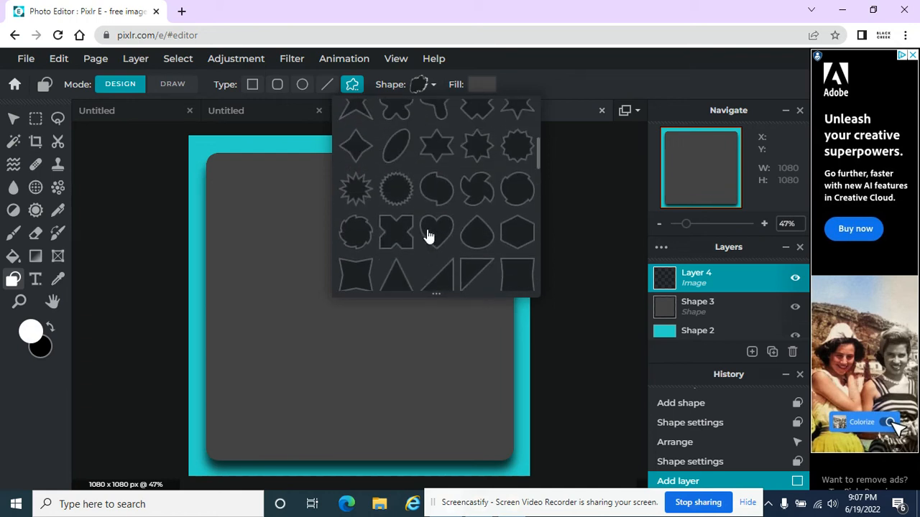
click(474, 199)
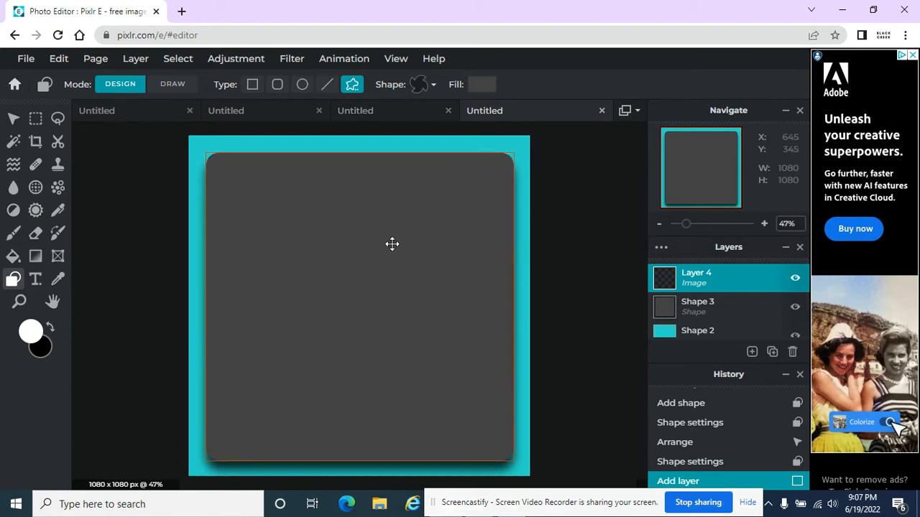
click(257, 189)
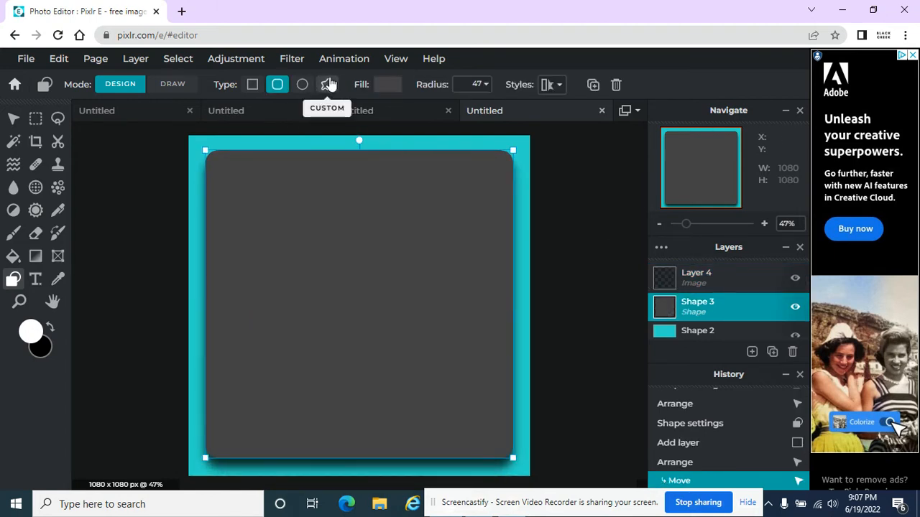
click(329, 85)
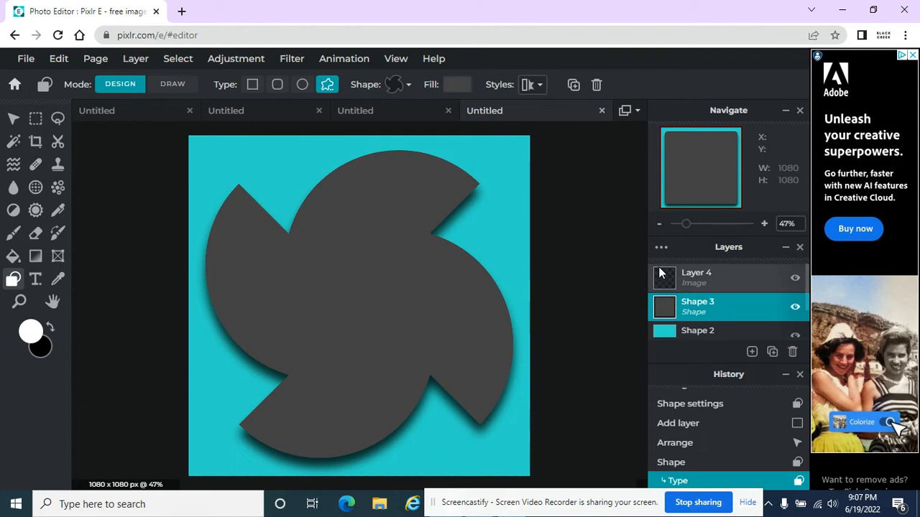
click(568, 311)
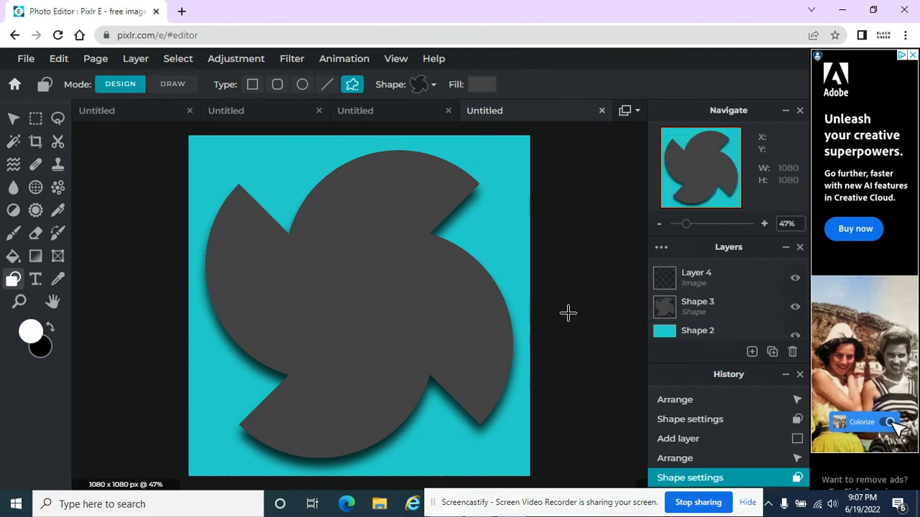
key(ctrl+z)
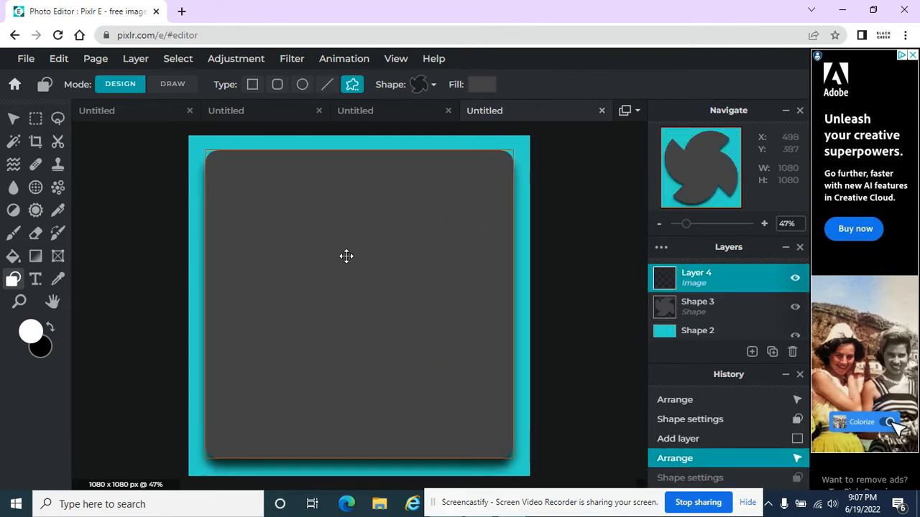
click(329, 215)
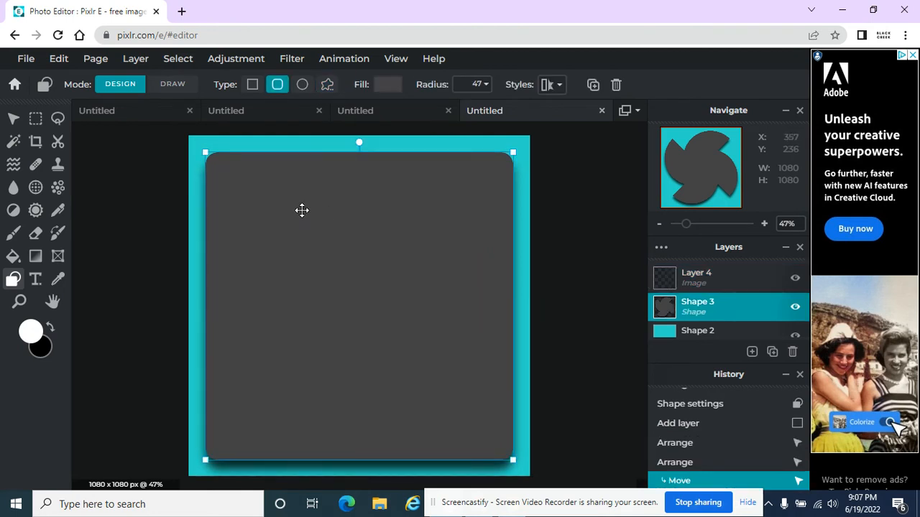
key(ctrl+z)
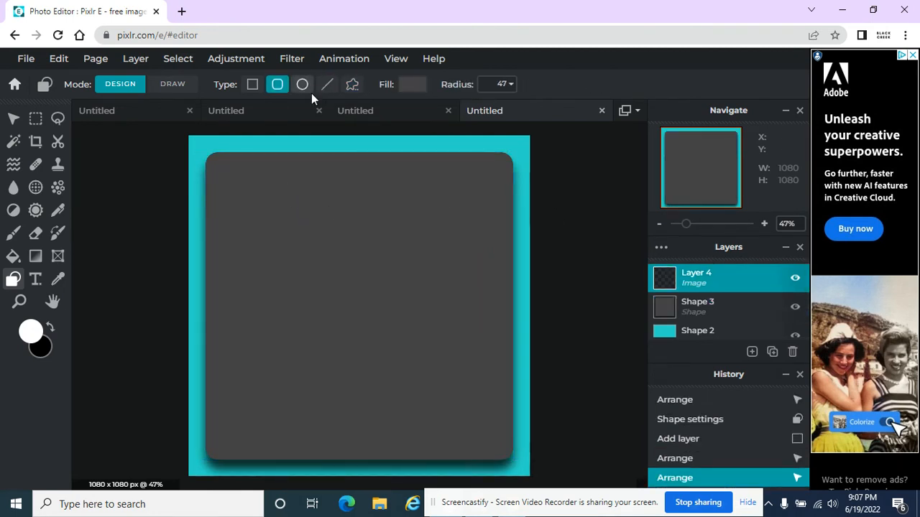
Step: Draw the custom pinwheel shape centred within the grey rounded rectangle and fill it with orange #F19737
click(352, 84)
mouse_move(125, 179)
mouse_down()
mouse_move(158, 207)
mouse_move(168, 199)
mouse_move(254, 215)
mouse_move(466, 414)
mouse_move(472, 431)
mouse_up()
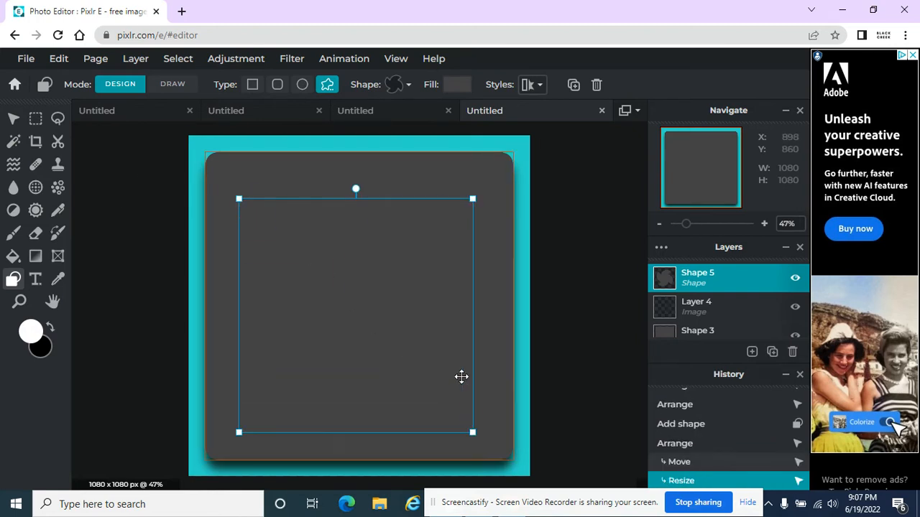
click(450, 91)
click(434, 321)
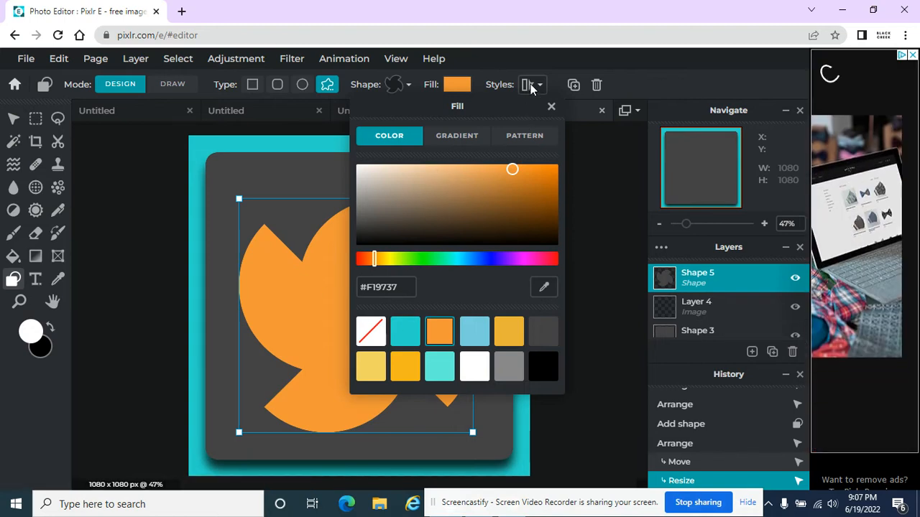
Step: Give the orange pinwheel a near-black #0C0404 outline of size 12 and add a shadow style
click(529, 84)
click(530, 84)
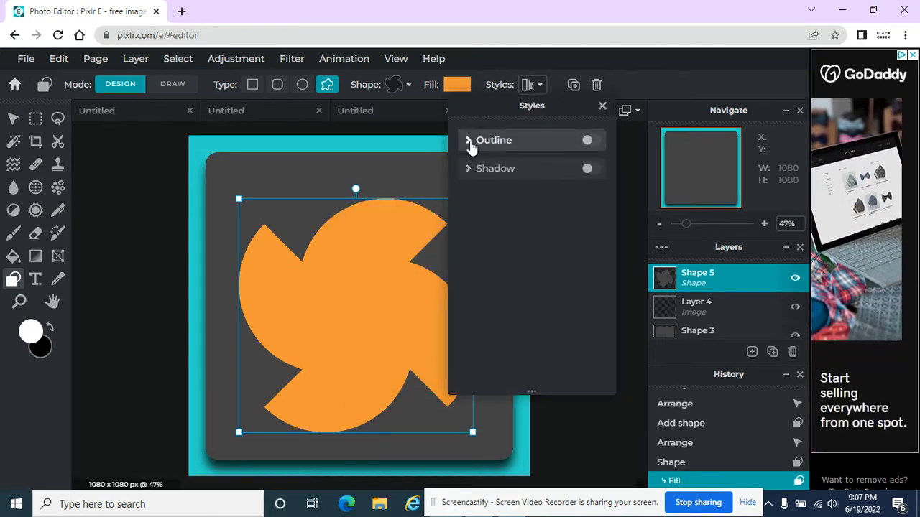
click(471, 141)
click(593, 174)
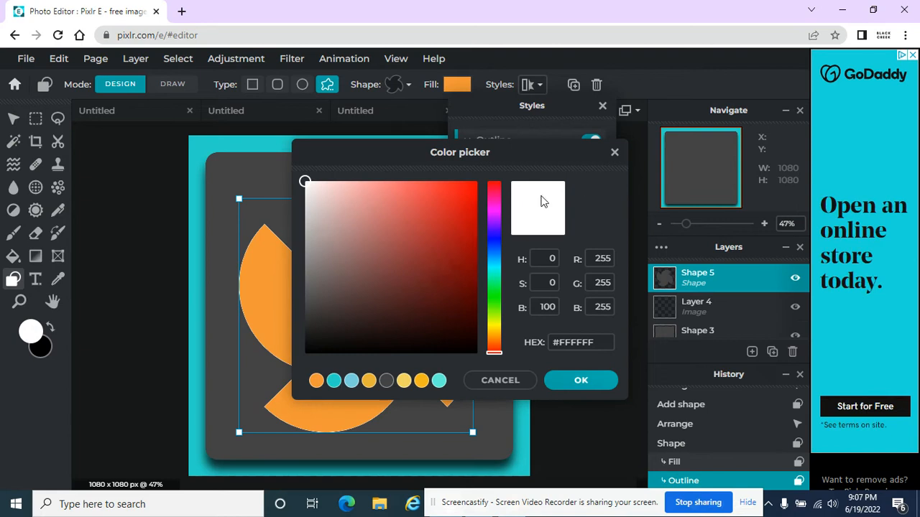
click(418, 346)
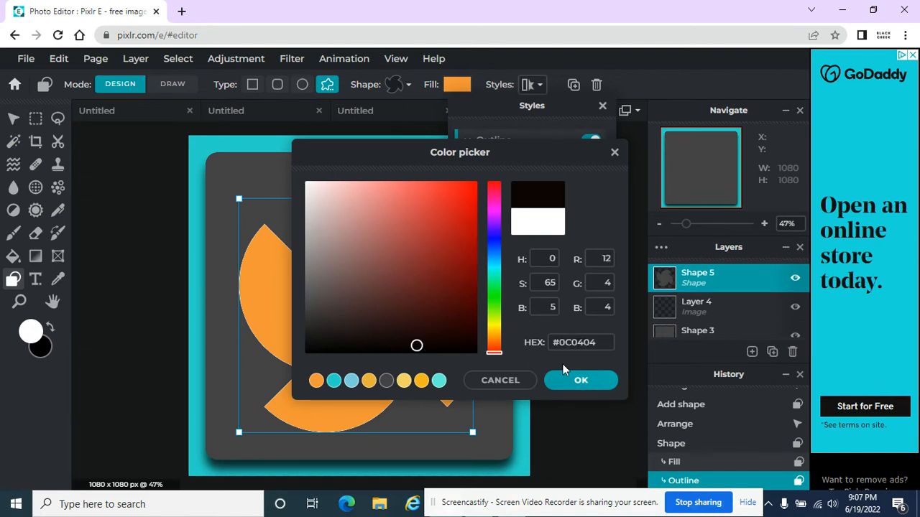
click(580, 382)
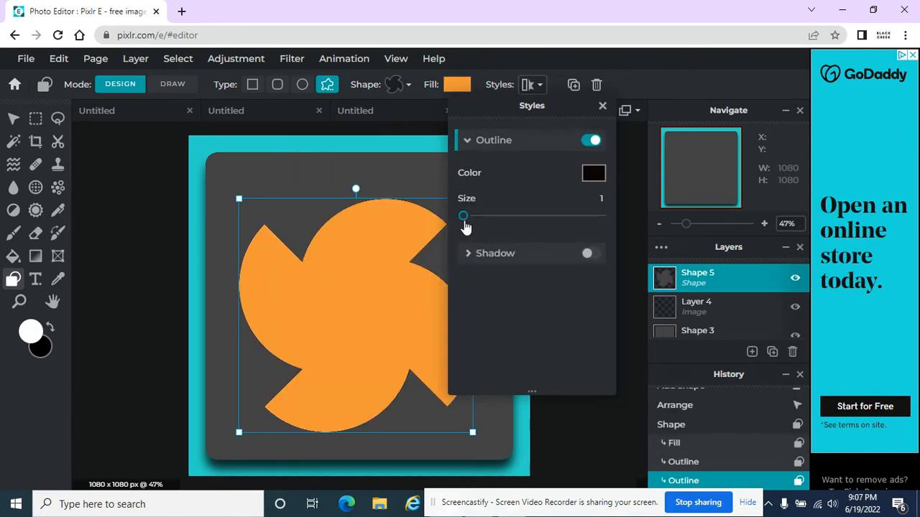
drag(464, 217, 479, 217)
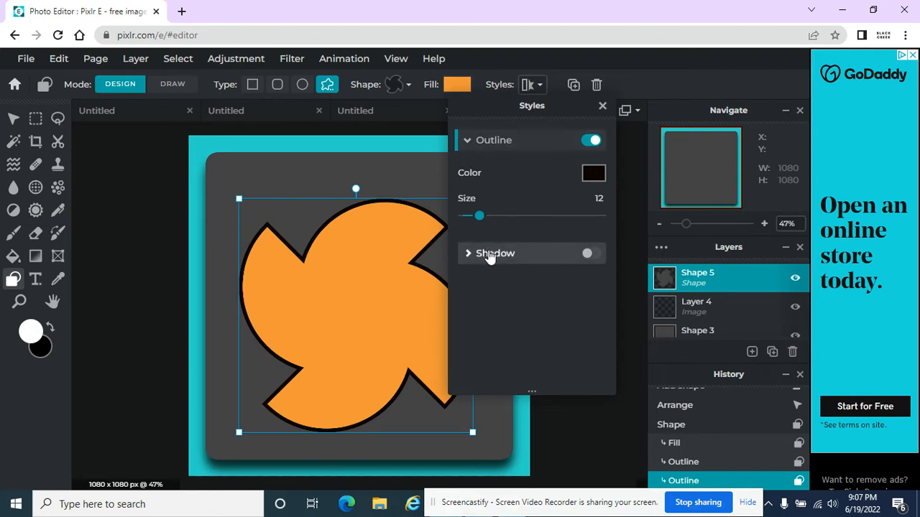
click(582, 255)
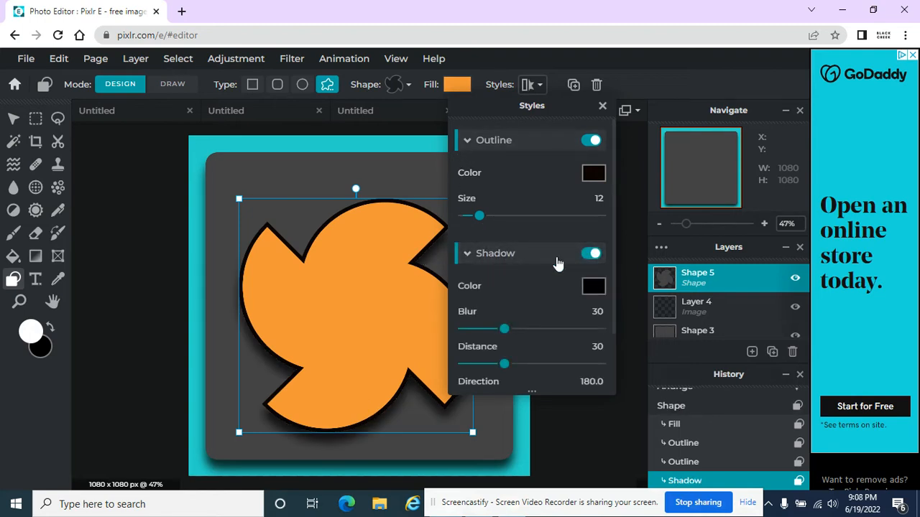
Step: Enlarge the pinwheel to about 843 × 843 px and centre it on the grey rounded rectangle at about X 119, Y 119
click(238, 200)
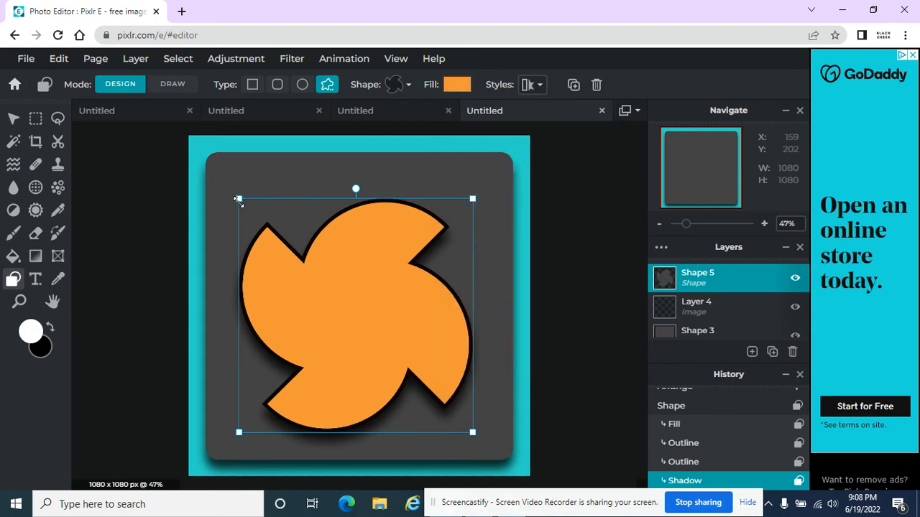
drag(238, 199, 224, 176)
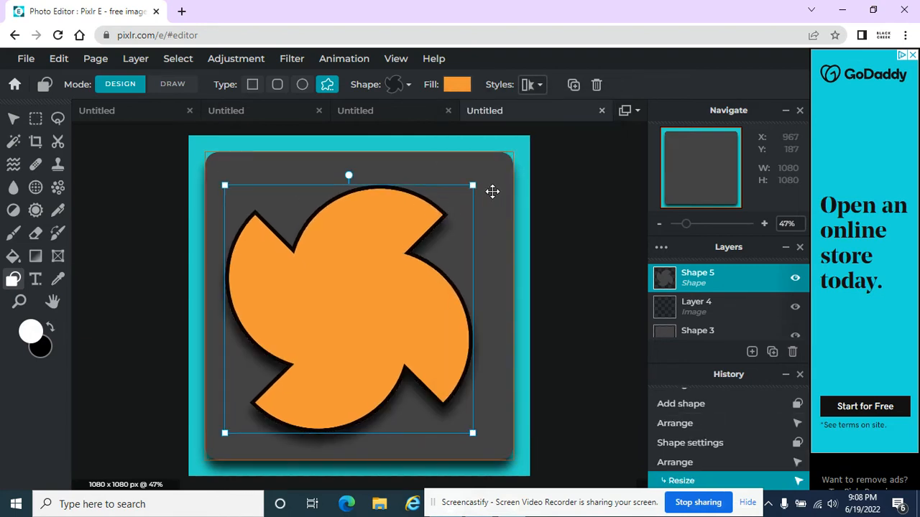
drag(474, 184, 494, 174)
drag(411, 229, 411, 236)
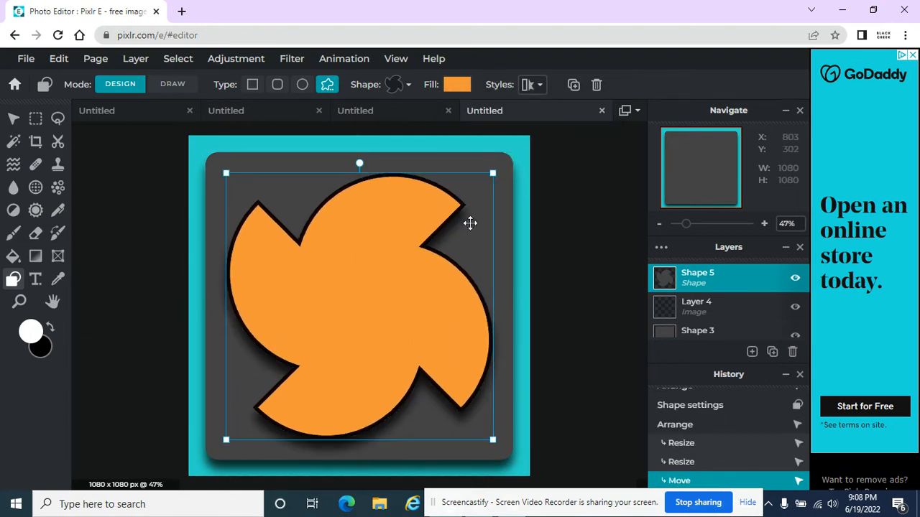
click(595, 251)
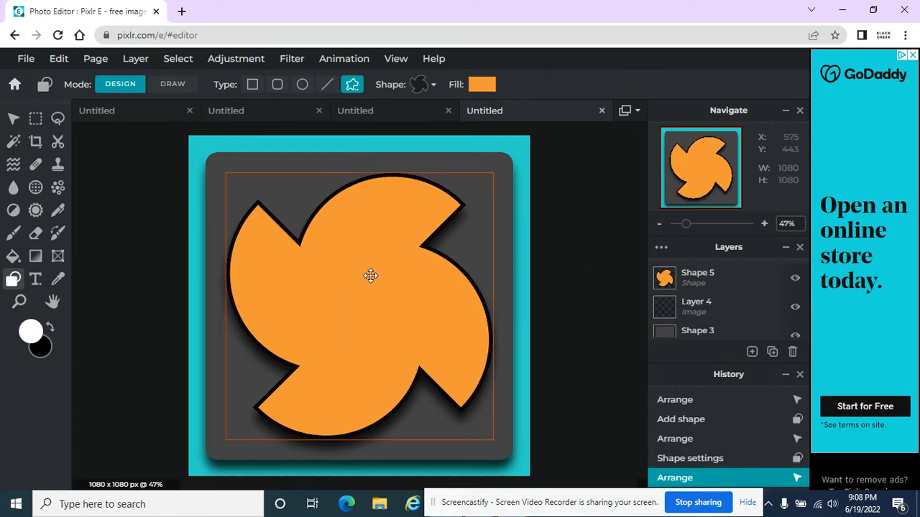
Step: Add an empty layer and draw a filled black triangle with a white outline over the pinwheel's upper-right notch
click(172, 84)
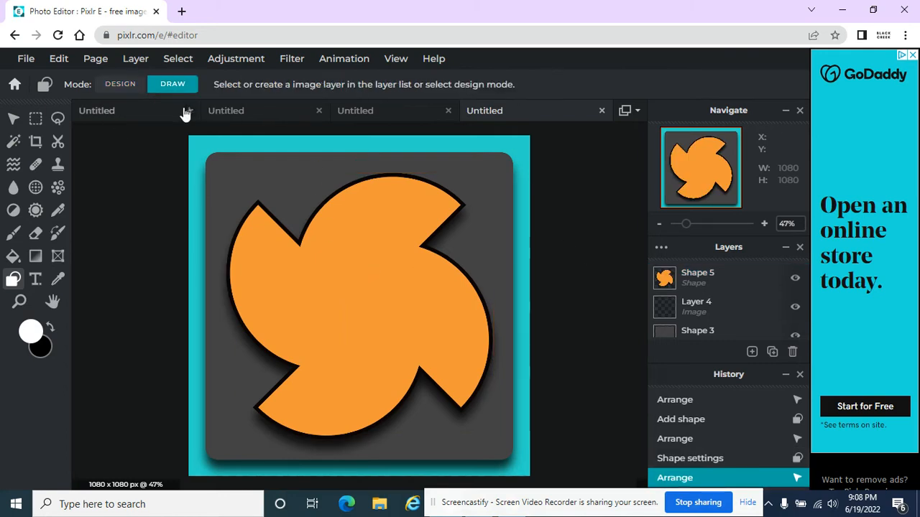
click(752, 352)
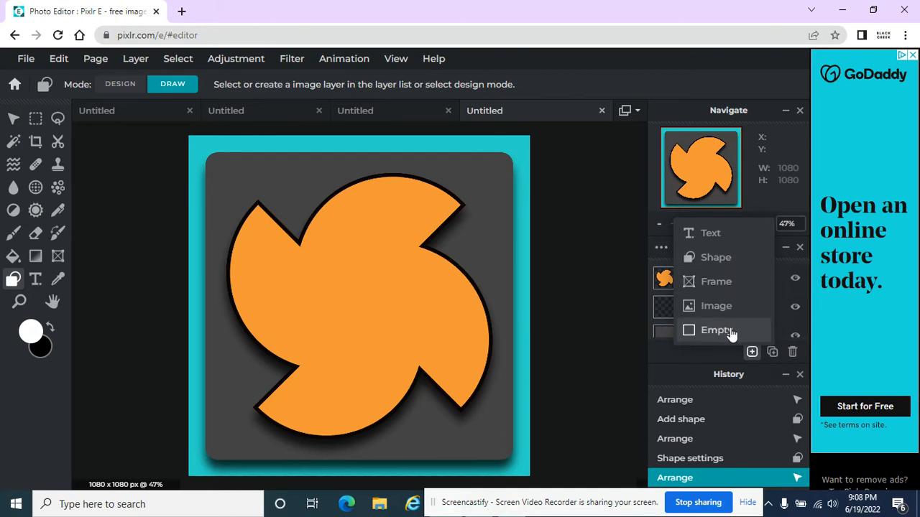
click(733, 330)
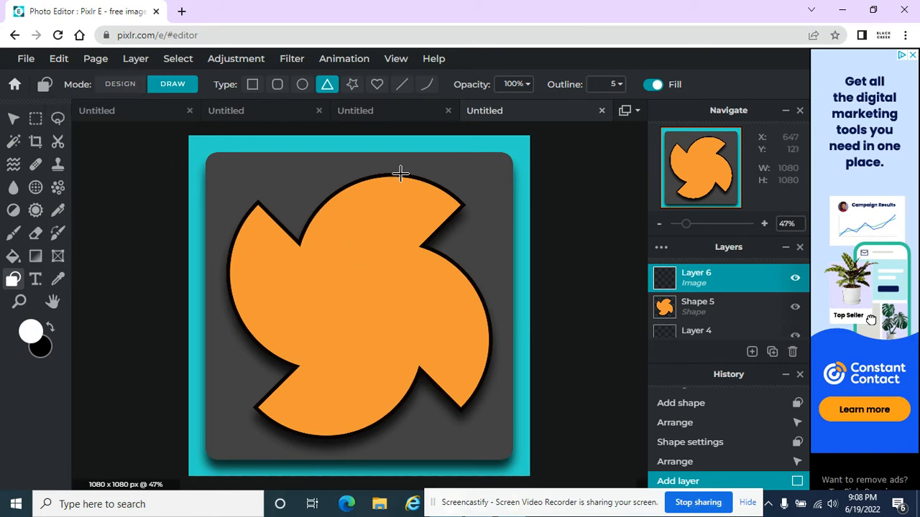
drag(461, 206, 417, 274)
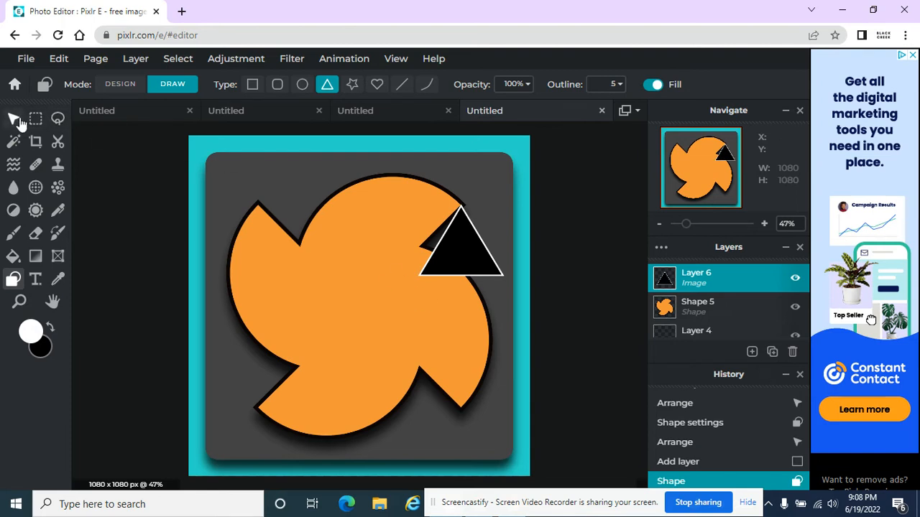
Step: Enlarge the triangle to about 732 × 609 px and move it over the pinwheel's centre at about X 192, Y 186
click(14, 118)
drag(416, 277, 273, 434)
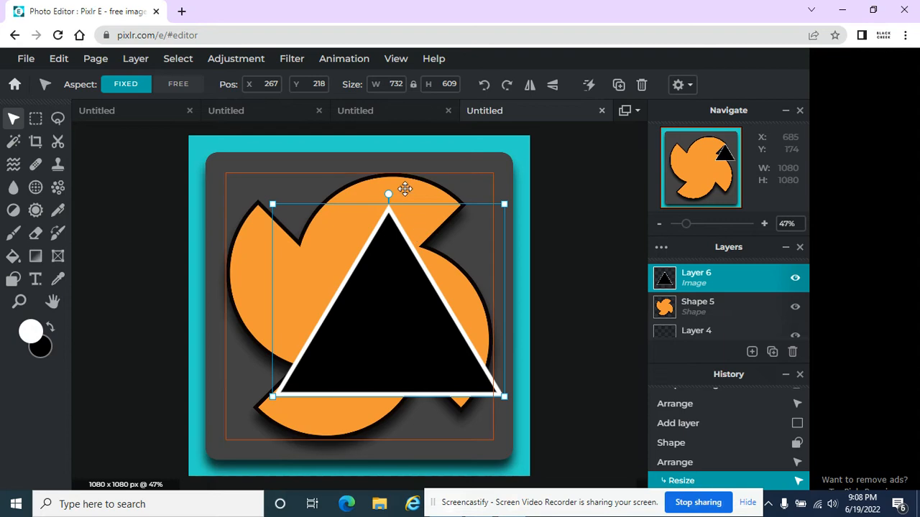
drag(433, 353, 410, 335)
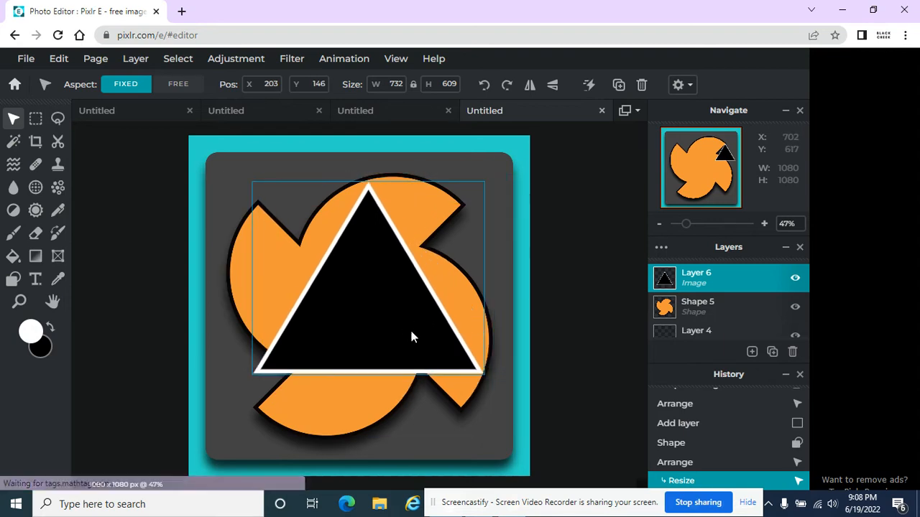
drag(410, 330, 407, 345)
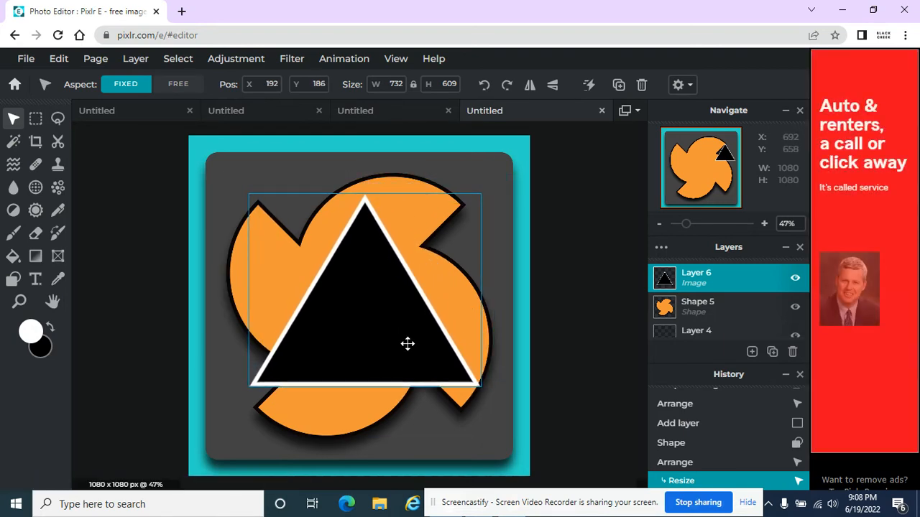
click(592, 283)
Step: Rotate the black triangle in 90-degree turns until it points straight down
click(424, 184)
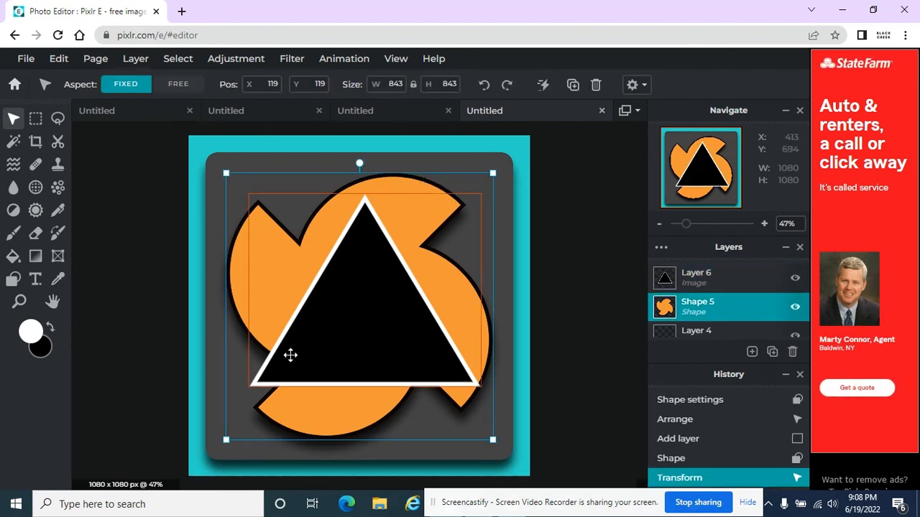
click(207, 333)
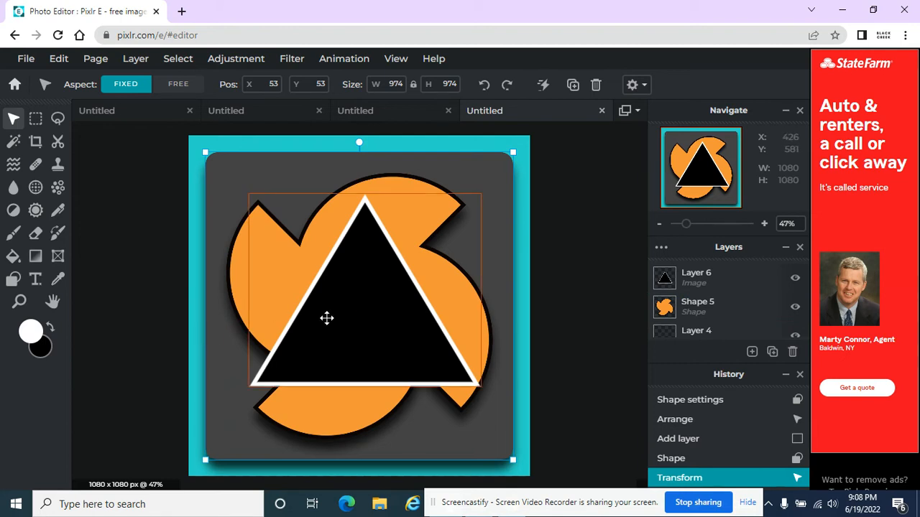
click(369, 311)
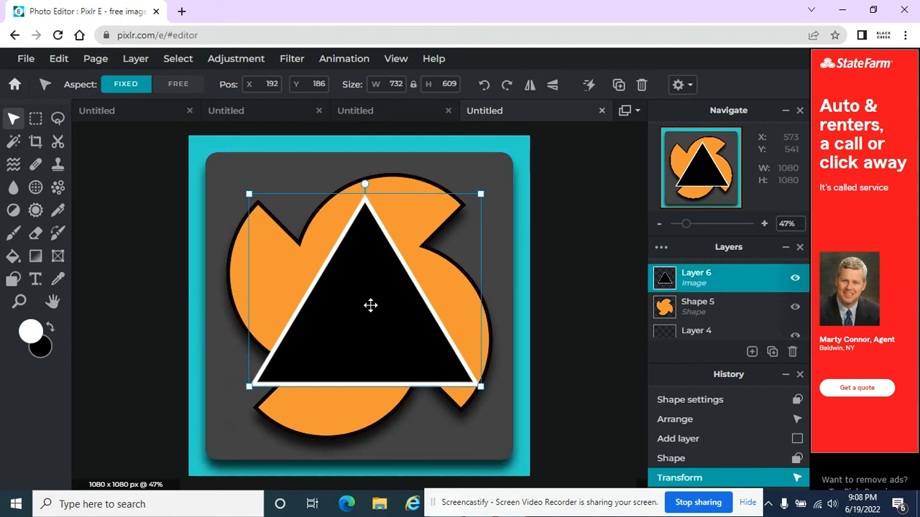
click(484, 84)
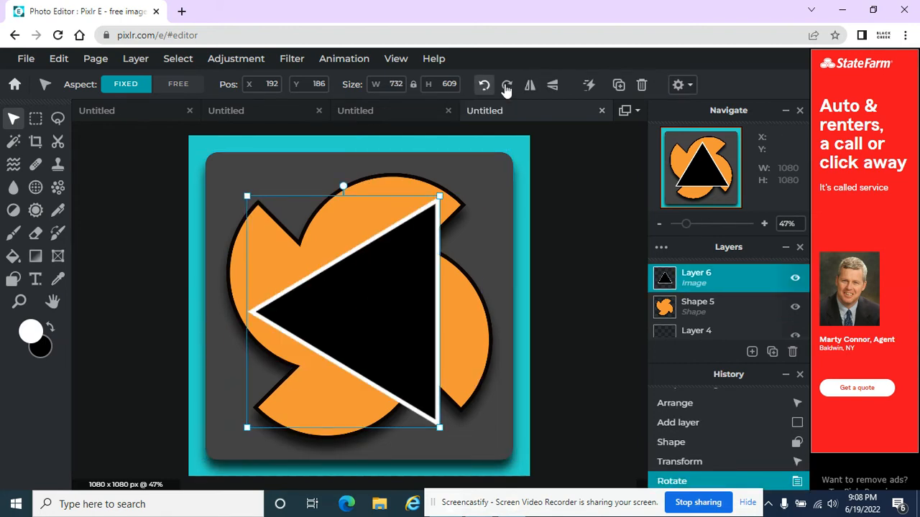
click(507, 85)
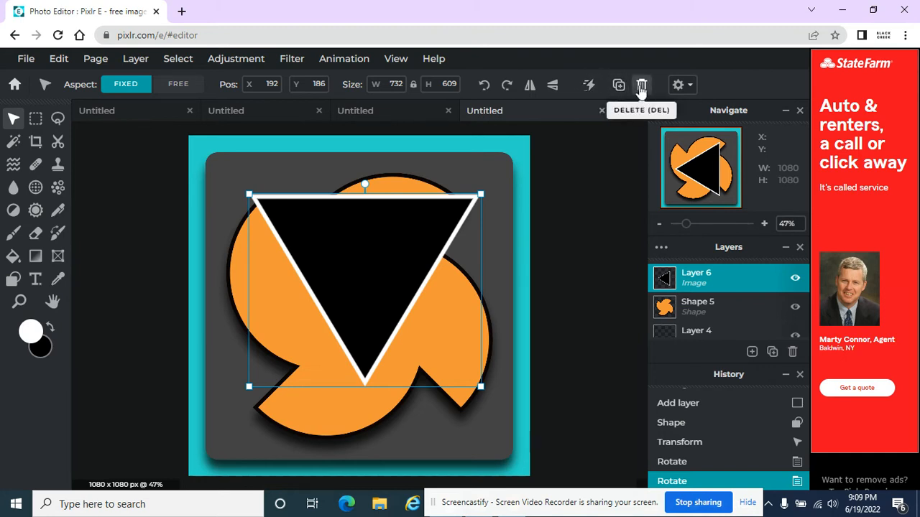
Step: Set the triangle's X position to 150 and shift it to about X 174, Y 275
click(276, 85)
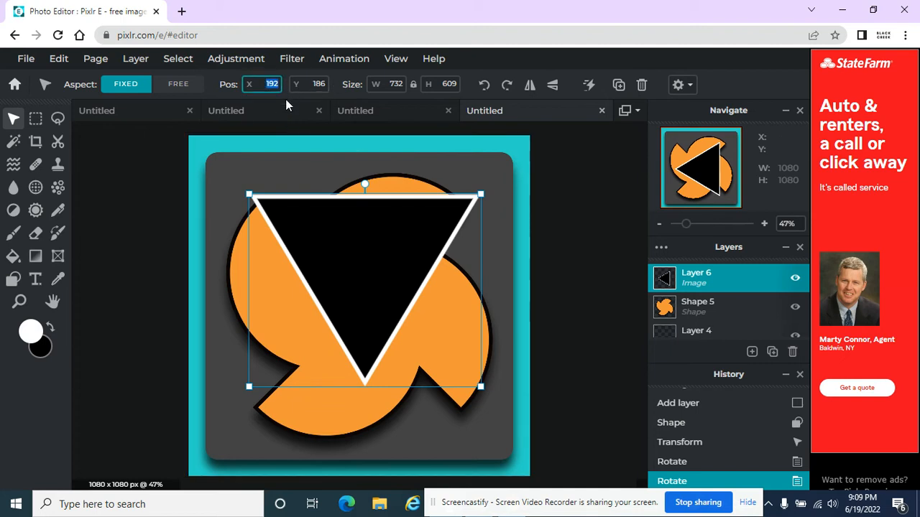
text(150)
key(Return)
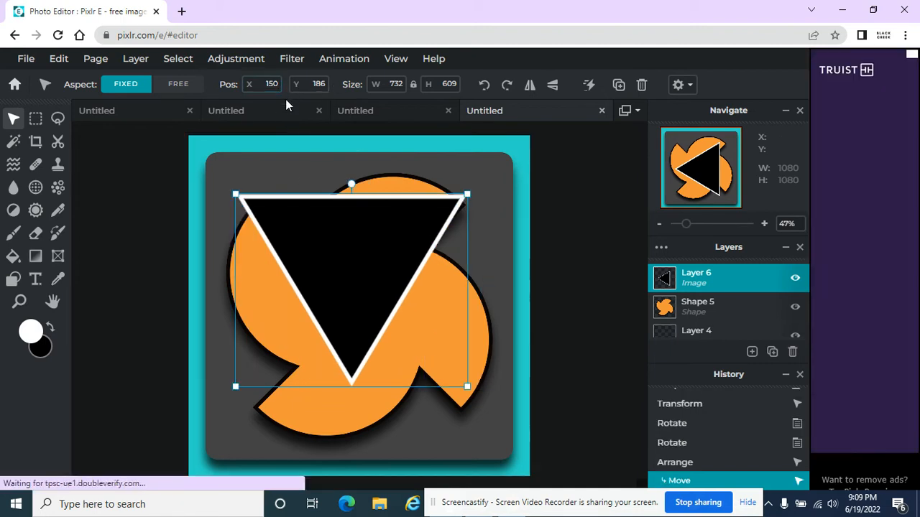
drag(361, 259, 369, 286)
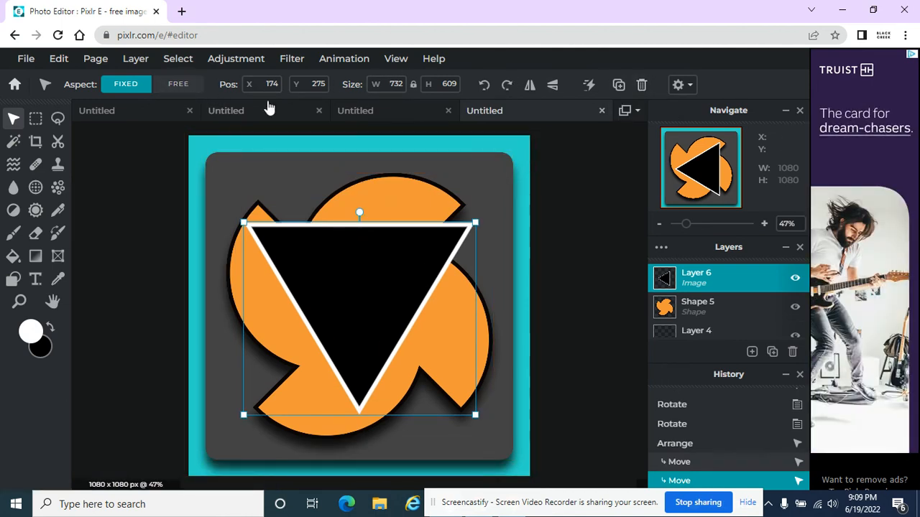
Step: Stretch the triangle freely at its lower-left corner to about 743 × 650 px, and restore the fixed aspect ratio
click(180, 87)
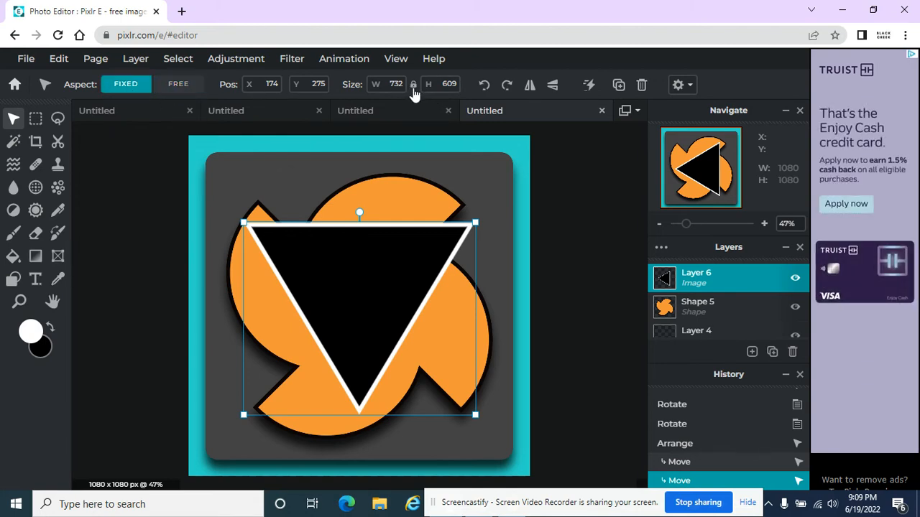
click(183, 89)
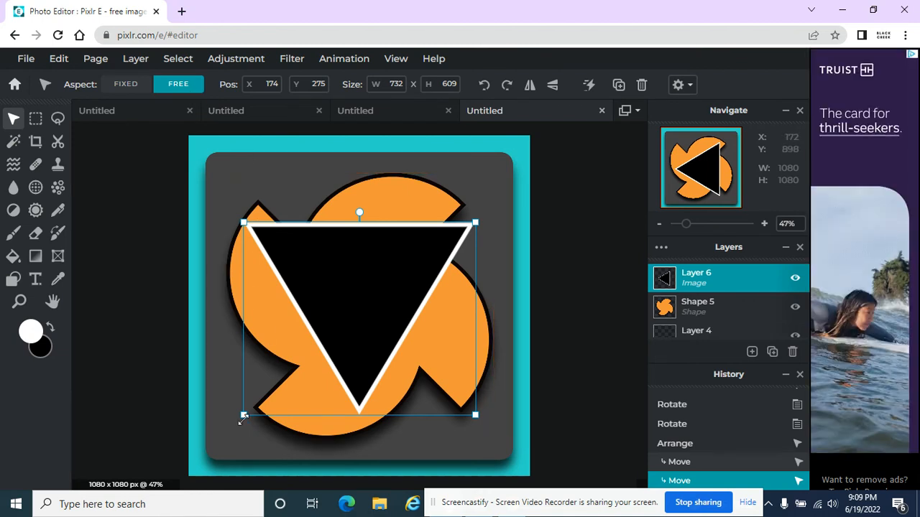
mouse_move(244, 417)
mouse_down()
mouse_move(338, 323)
mouse_move(214, 269)
mouse_move(256, 252)
mouse_move(263, 355)
mouse_move(443, 365)
mouse_move(226, 380)
mouse_move(253, 344)
mouse_move(327, 354)
mouse_move(383, 302)
mouse_move(224, 400)
mouse_move(365, 322)
mouse_move(386, 328)
mouse_move(242, 414)
mouse_up()
click(125, 84)
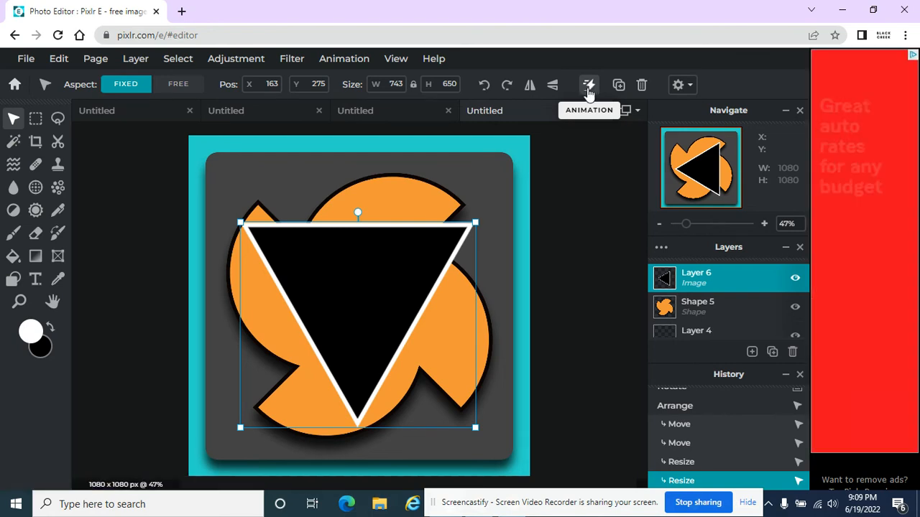
Step: Try the Fade page animation and apply Tumble as the page animation instead
click(589, 86)
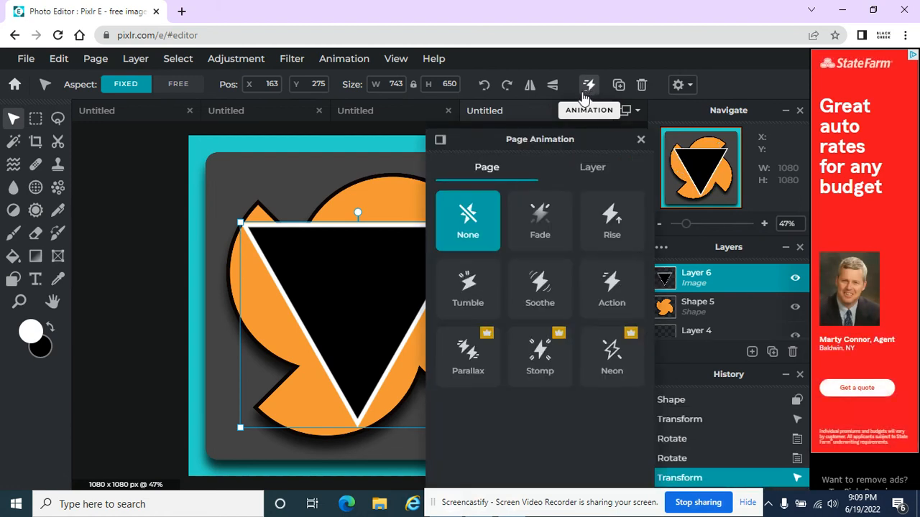
click(549, 230)
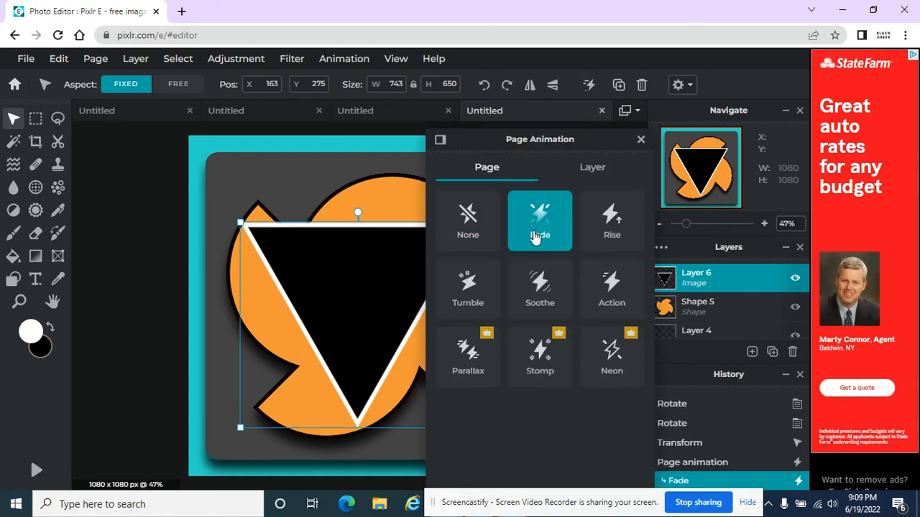
click(467, 286)
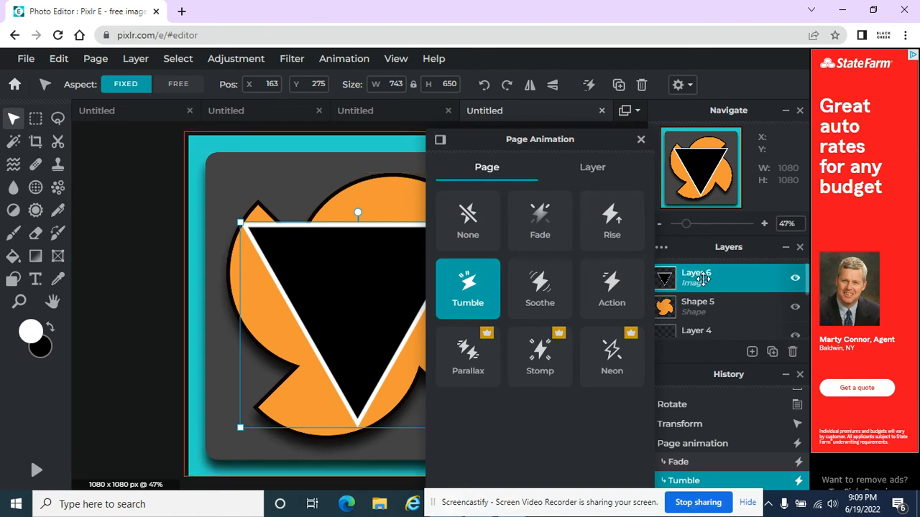
Step: Examine the list of enter animations available for the triangle's layer
click(594, 169)
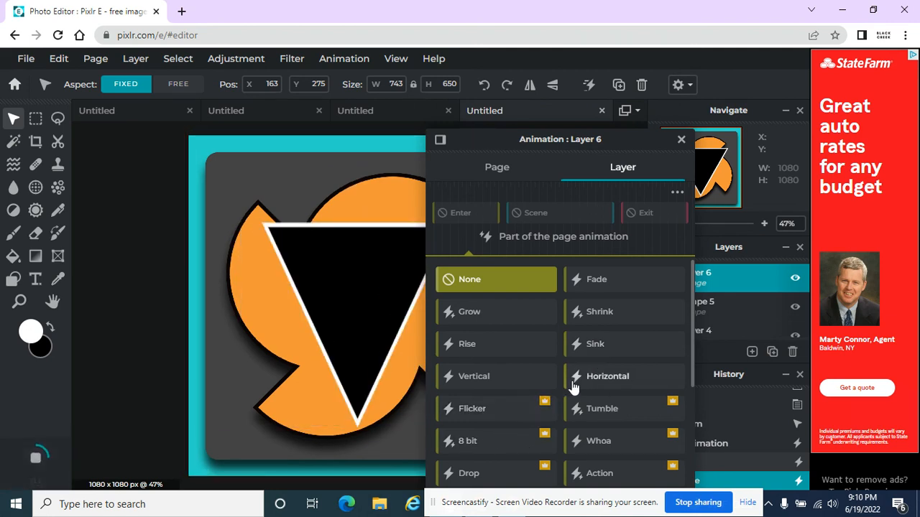
scroll(572, 384, down, 3)
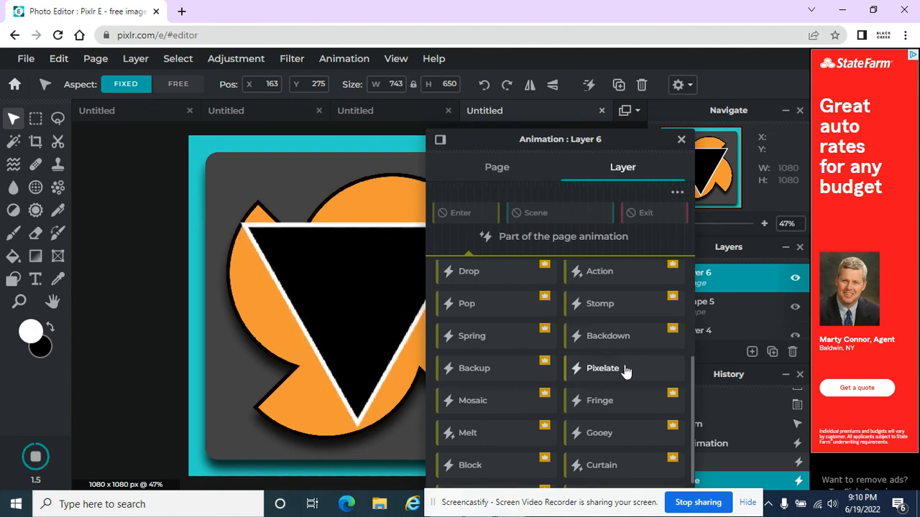
scroll(624, 371, down, 2)
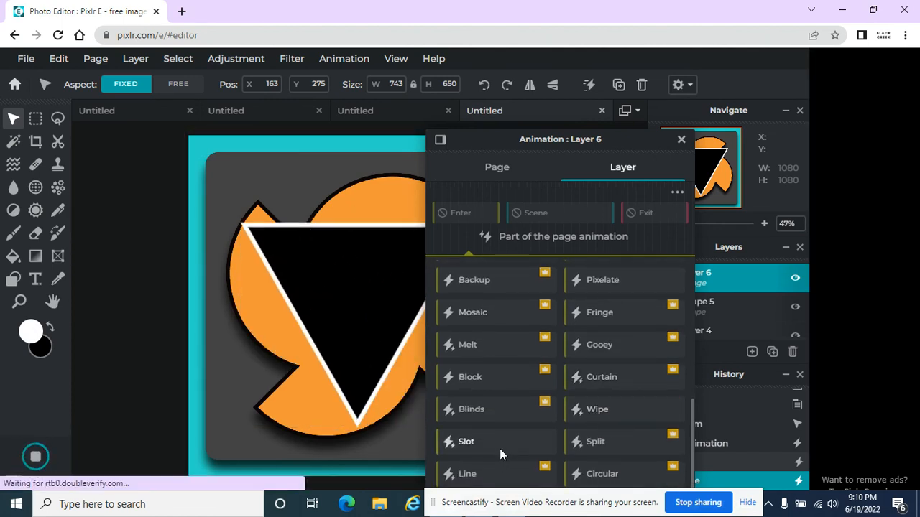
scroll(552, 347, up, 5)
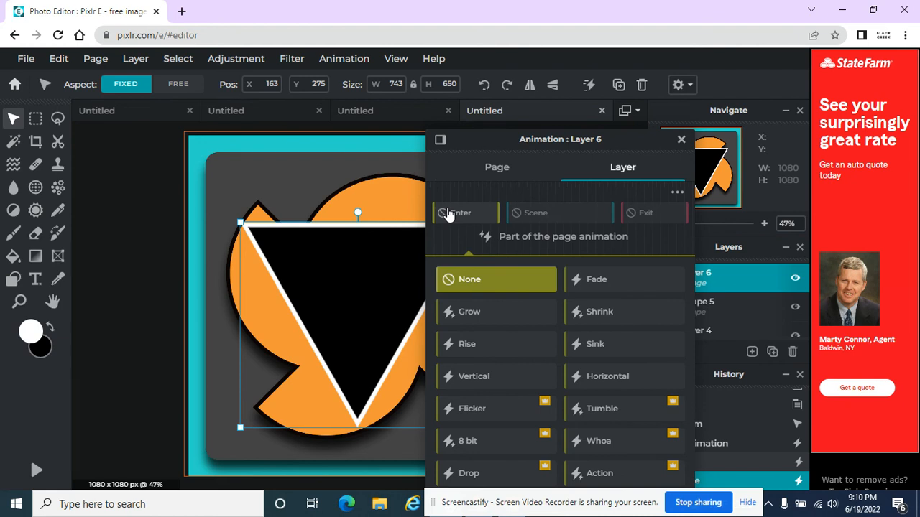
Step: Deselect the triangle layer and close the animation settings
click(288, 146)
click(149, 155)
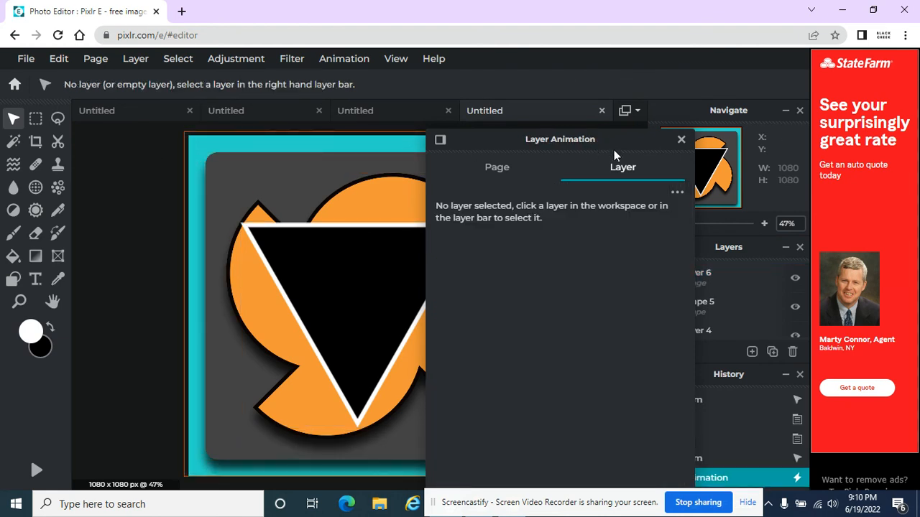
click(679, 138)
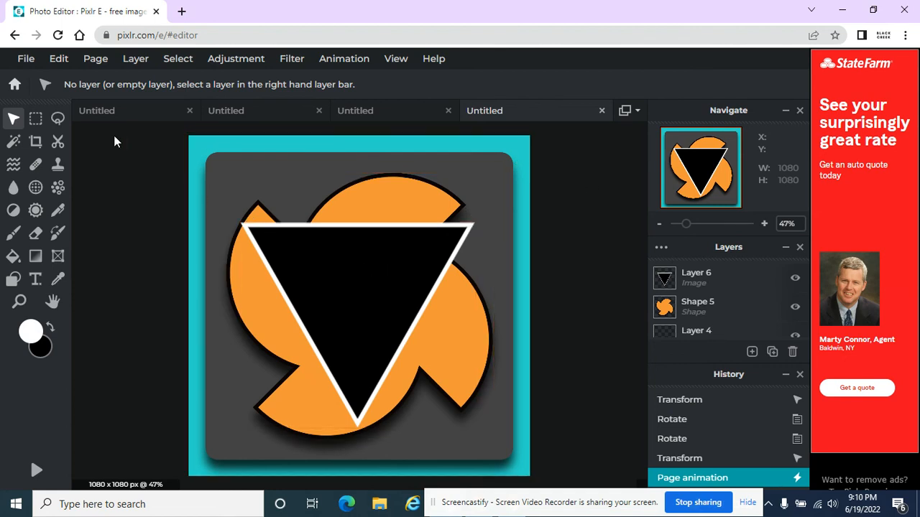
Step: Examine the animation save formats and the MP4 frame rate and size options, without saving the file
click(30, 63)
click(61, 173)
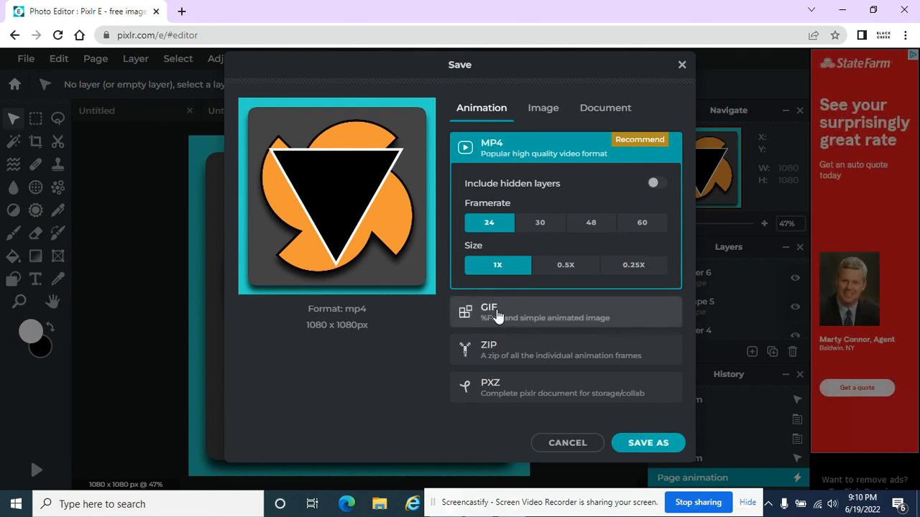
click(567, 443)
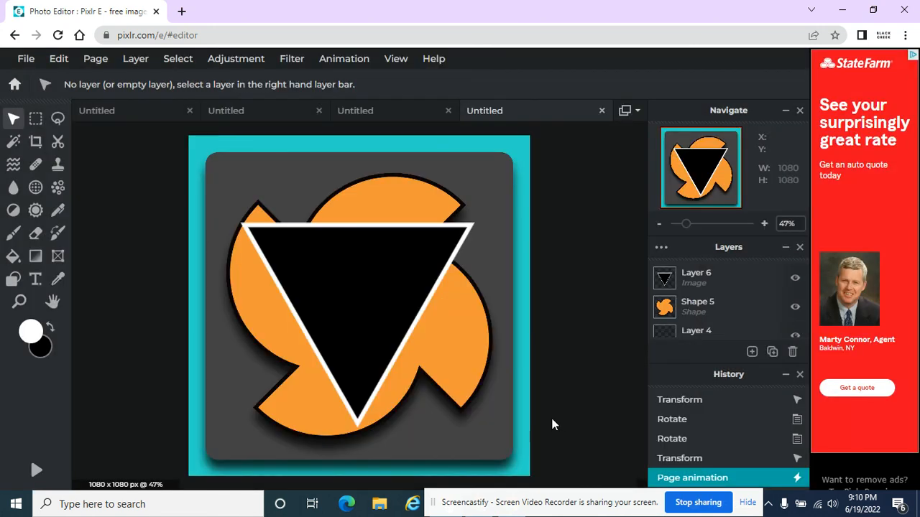
click(342, 279)
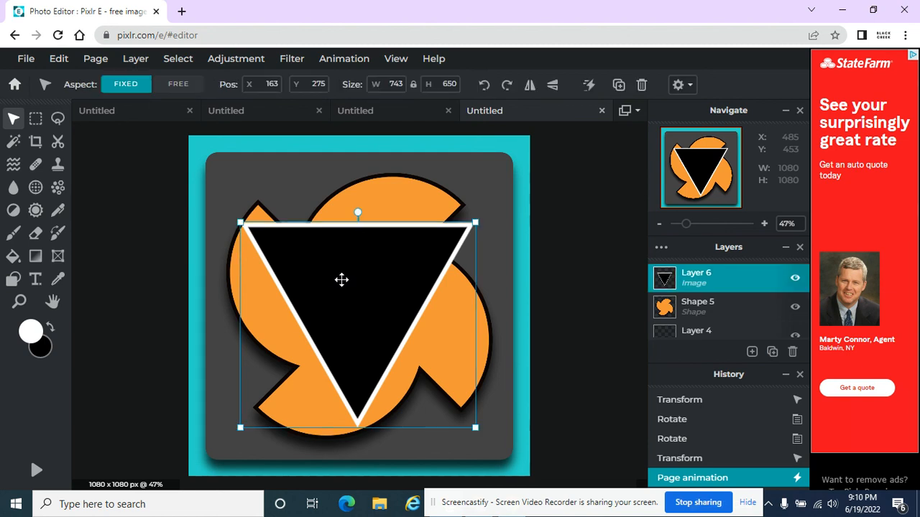
click(20, 58)
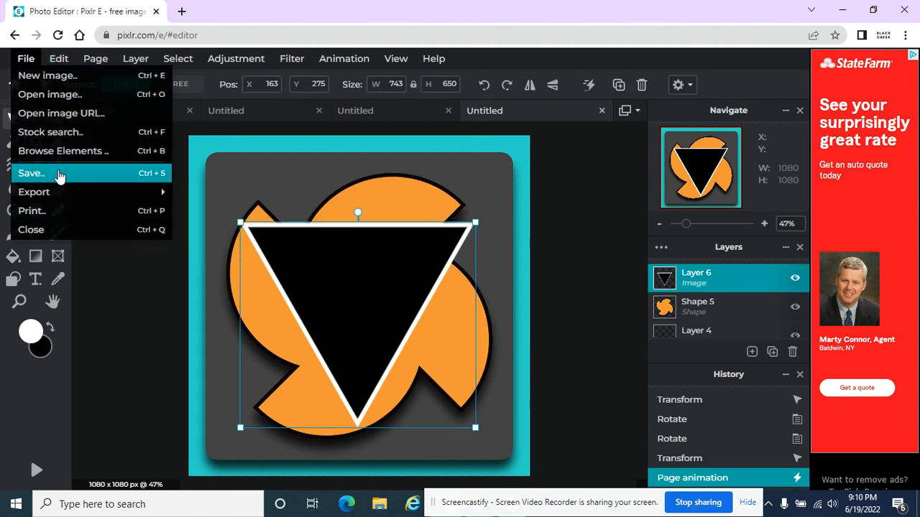
click(60, 174)
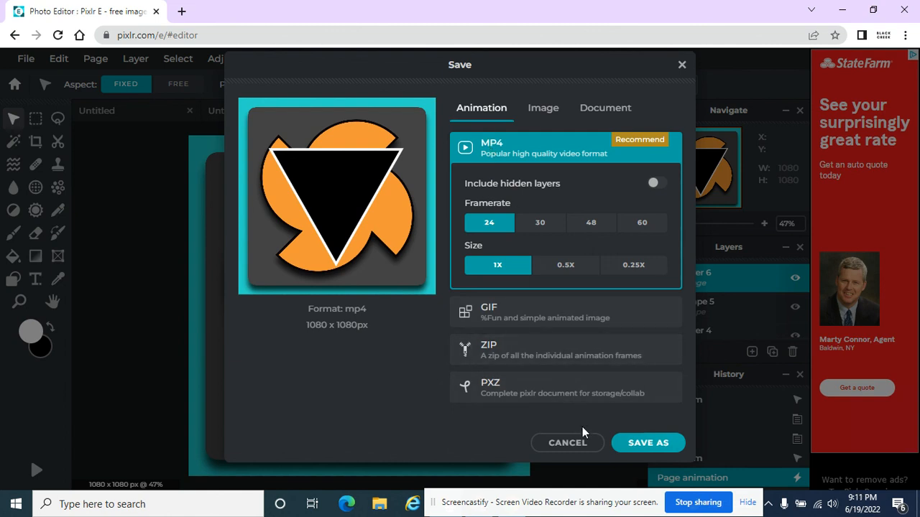
click(567, 441)
click(120, 190)
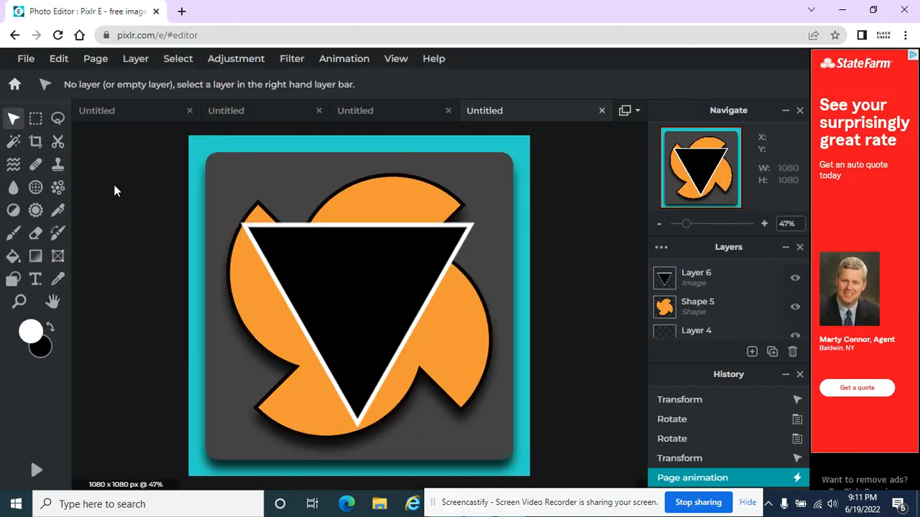